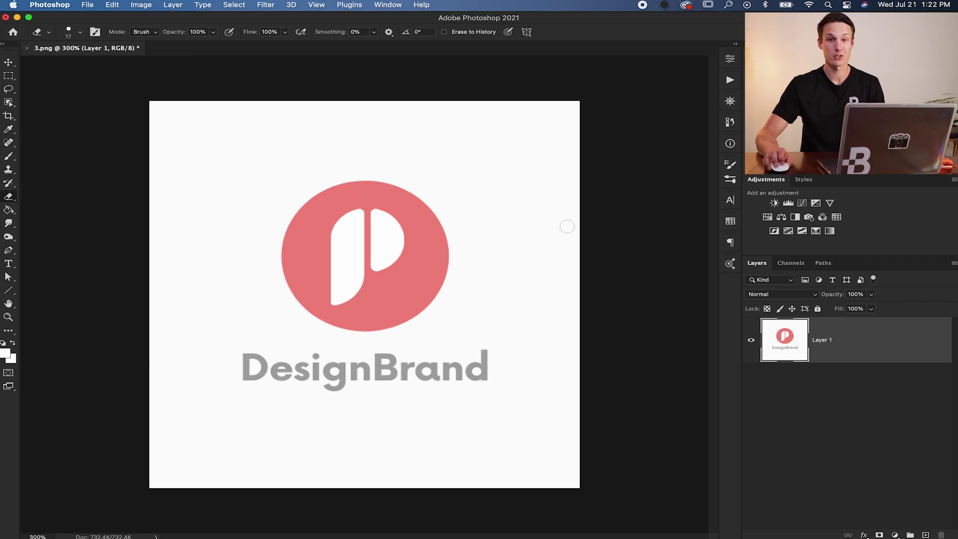
Check the logo's current dimensions and resolution, then magnify it to inspect its edges.
{"action": "left_click", "coordinate": [88, 6]}
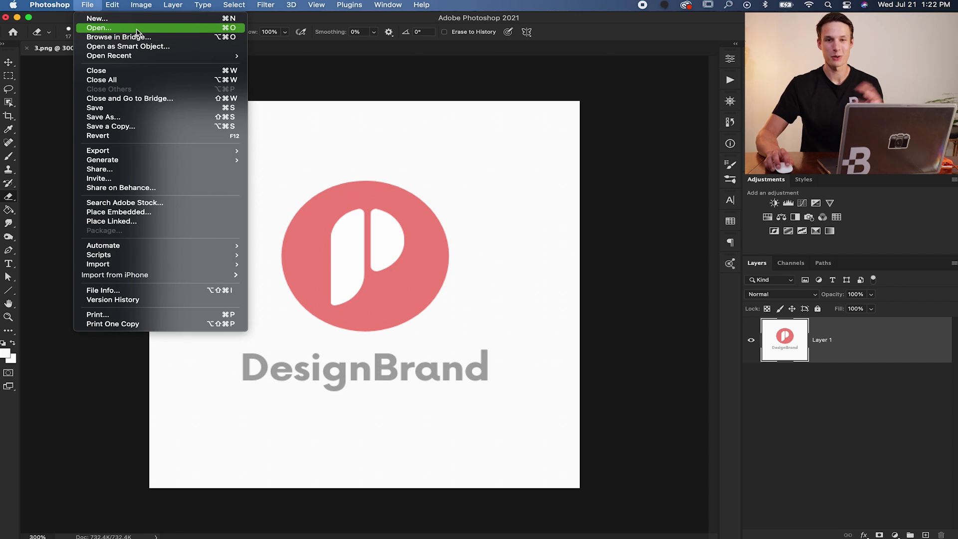
{"action": "left_click", "coordinate": [305, 73]}
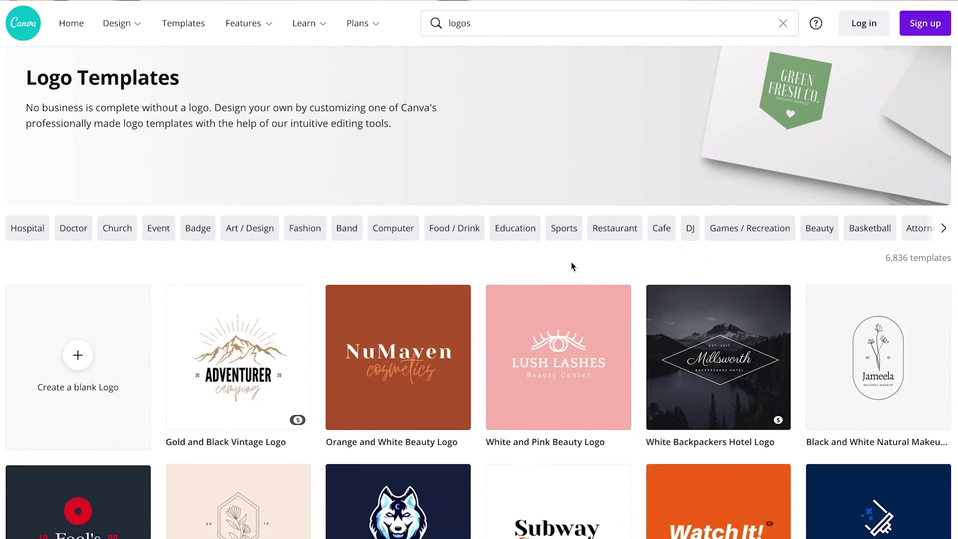
{"action": "scroll", "coordinate": [572, 266], "scroll_direction": "down", "scroll_amount": 4}
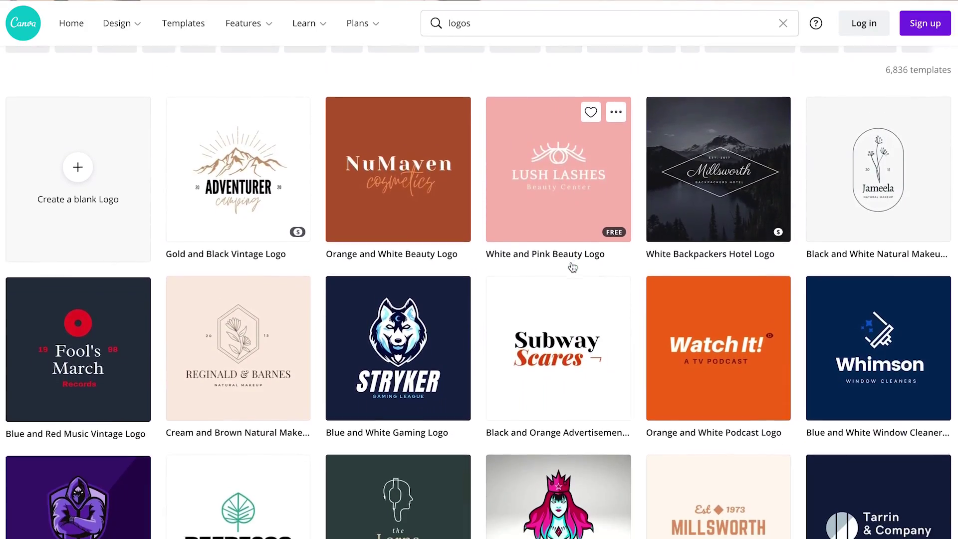
{"action": "scroll", "coordinate": [572, 266], "scroll_direction": "down", "scroll_amount": 4}
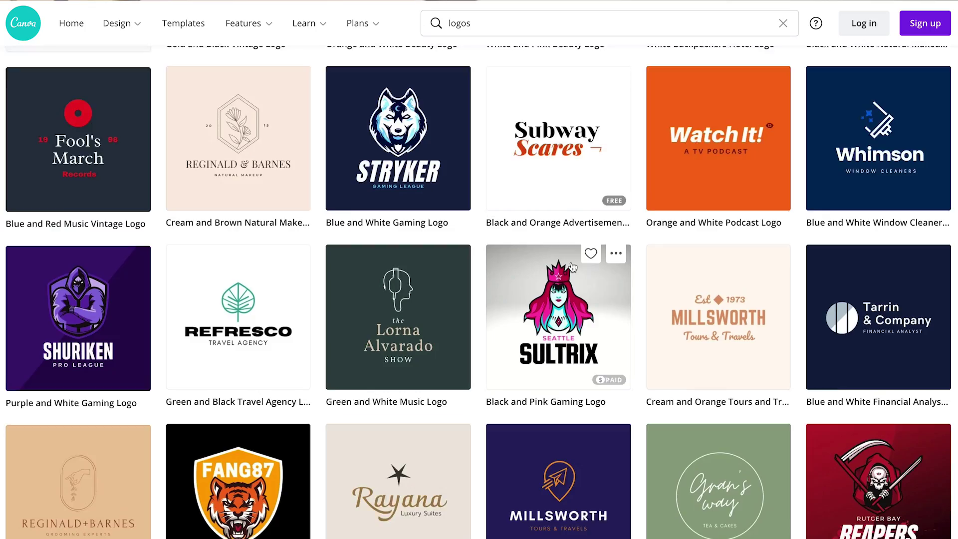
{"action": "scroll", "coordinate": [573, 266], "scroll_direction": "down", "scroll_amount": 9}
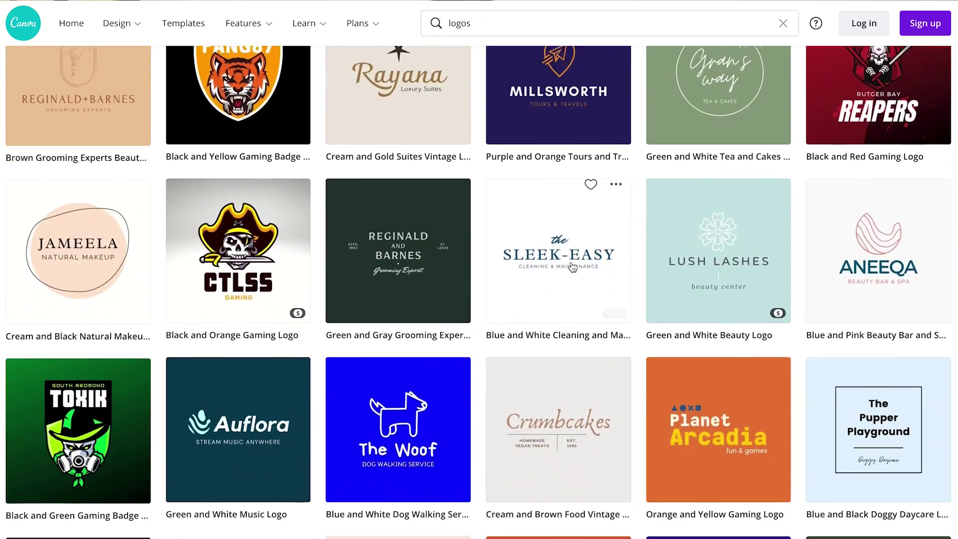
{"action": "scroll", "coordinate": [573, 266], "scroll_direction": "down", "scroll_amount": 7}
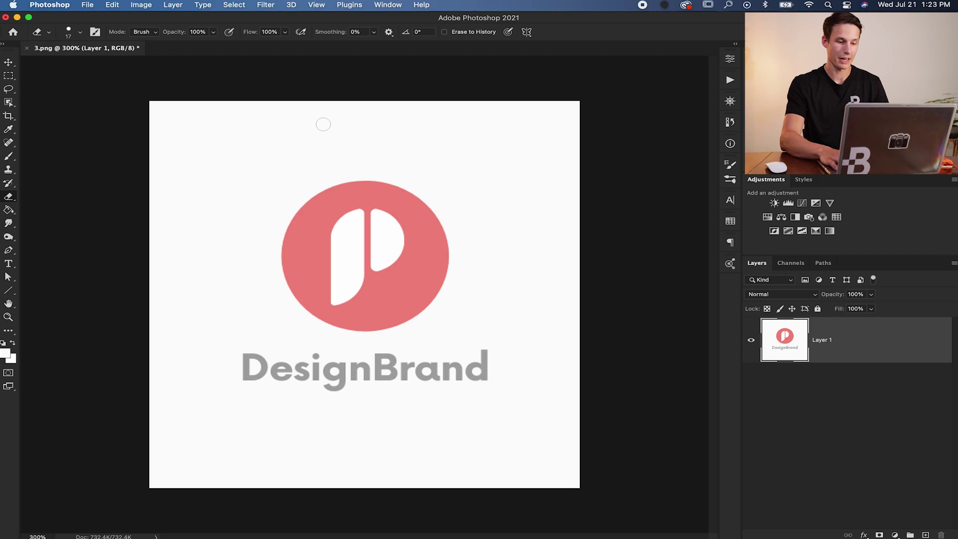
{"action": "left_click", "coordinate": [114, 538]}
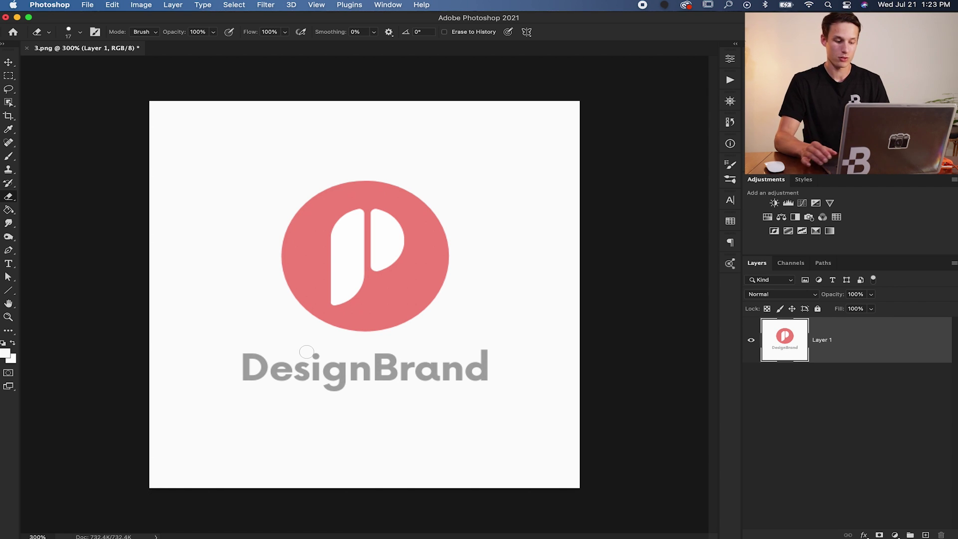
{"action": "key", "text": "super+equal"}
{"action": "key", "text": "super+equal"}
{"action": "key", "text": "super+equal"}
{"action": "key", "text": "super+equal"}
{"action": "key", "text": "super+equal"}
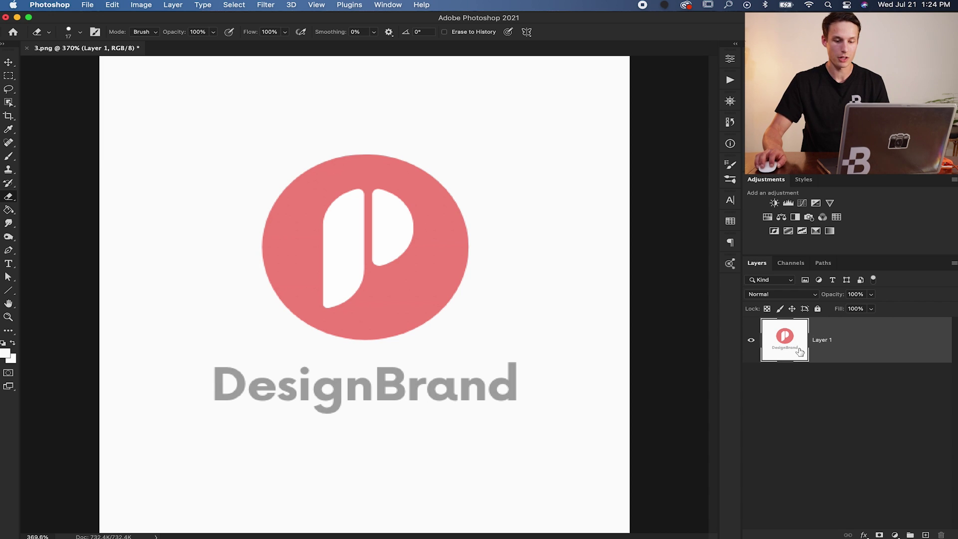
In Image Size, change the resolution from 96 to 300 pixels/inch, giving 1563 × 1563 px.
{"action": "left_click", "coordinate": [142, 5]}
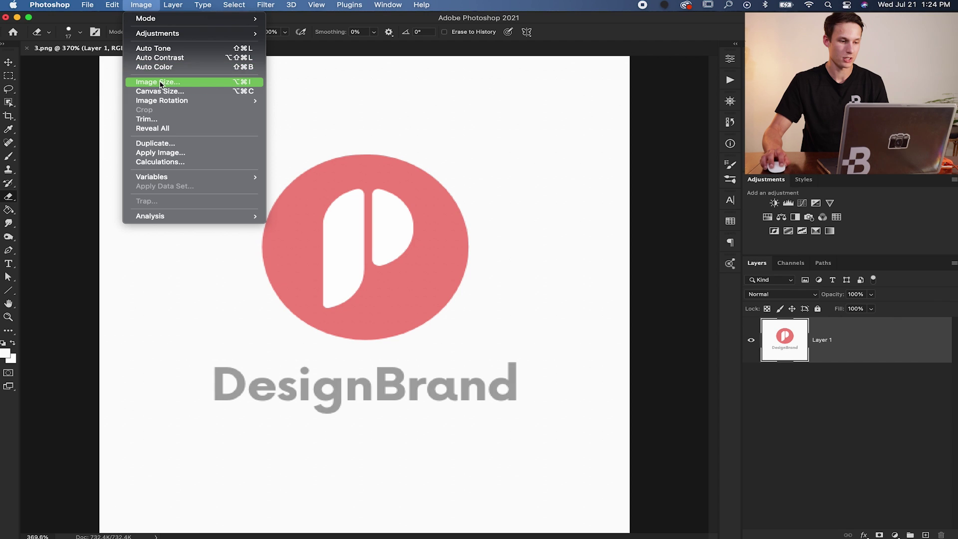
{"action": "left_click", "coordinate": [205, 82]}
{"action": "left_click_drag", "start_coordinate": [394, 85], "coordinate": [381, 85]}
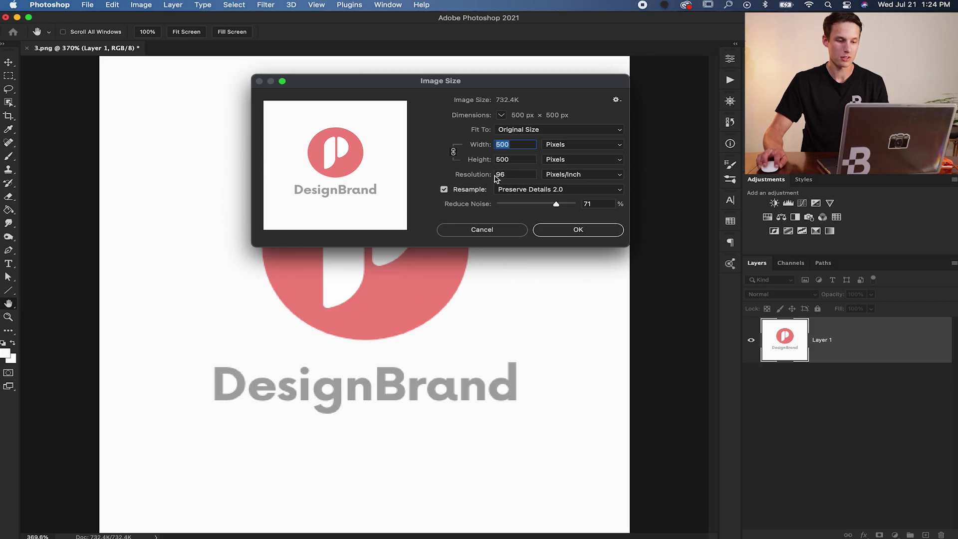
{"action": "double_click", "coordinate": [506, 175]}
{"action": "type", "text": "300"}
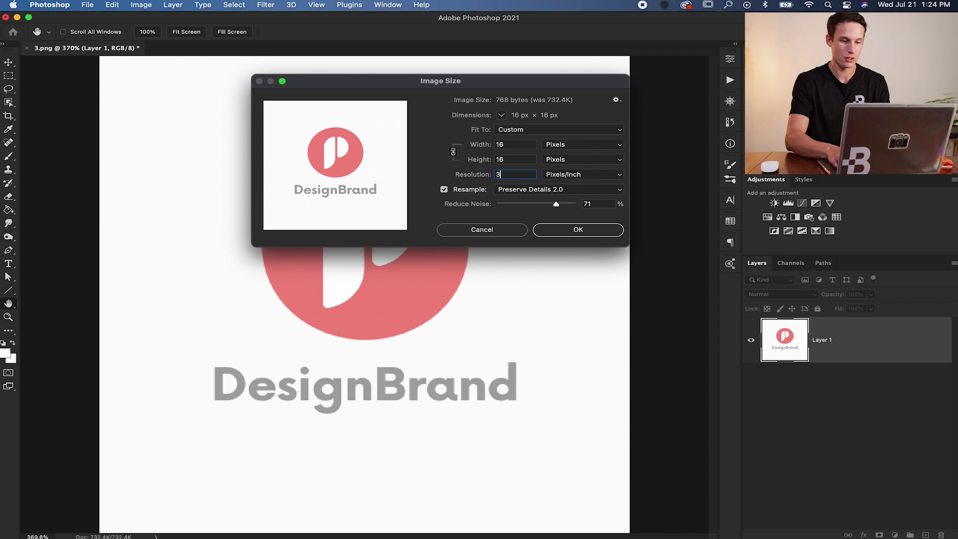
{"action": "mouse_move", "coordinate": [325, 164]}
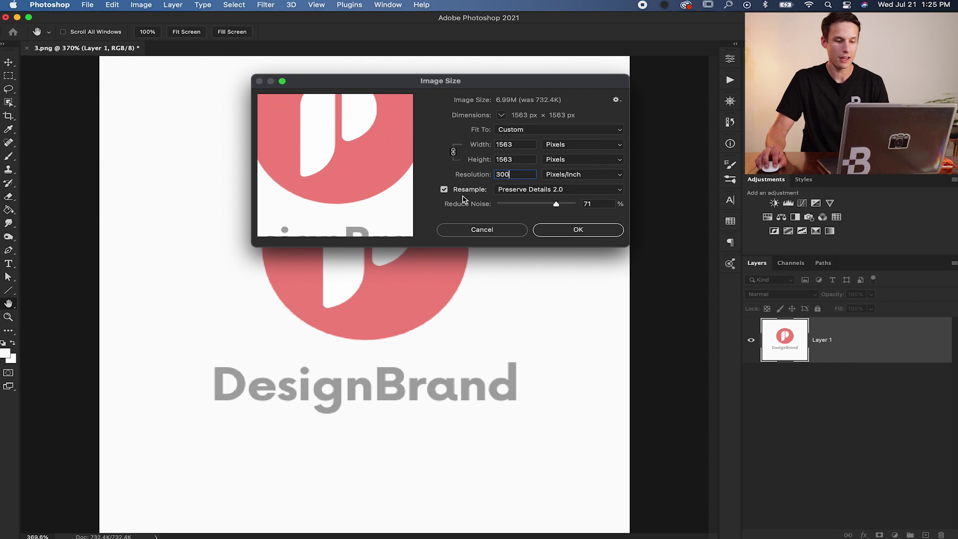
{"action": "left_click", "coordinate": [574, 190]}
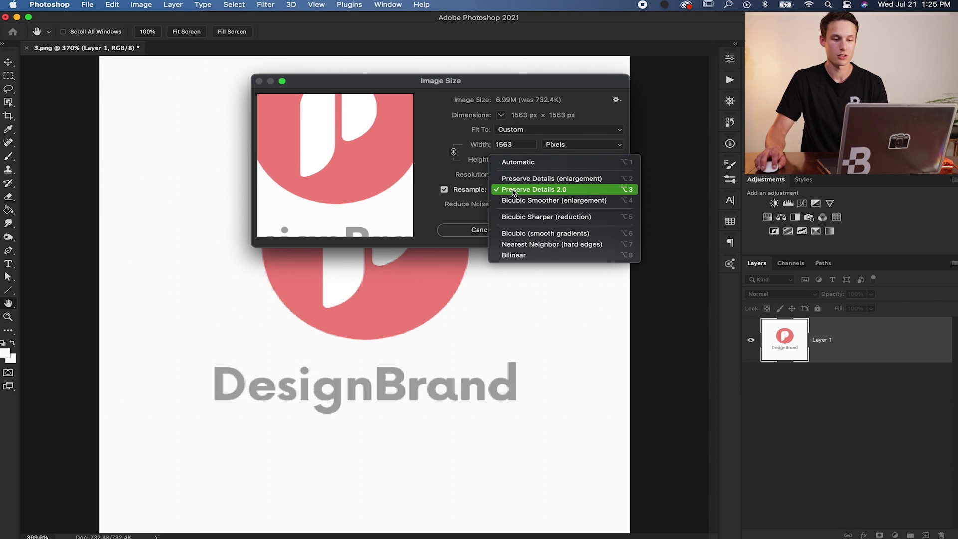
{"action": "left_click", "coordinate": [574, 190]}
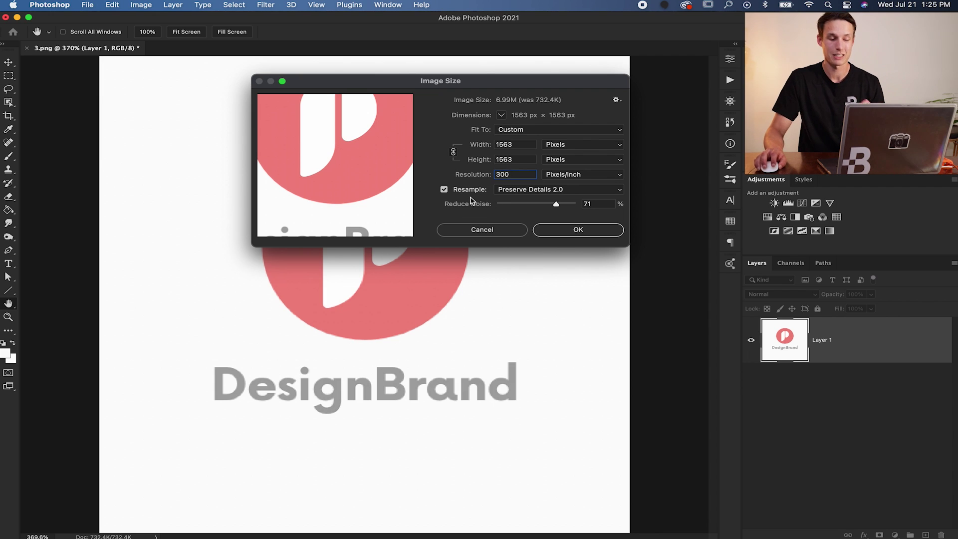
Zoom the resize preview to 300% and pan around the P while testing noise reduction at 0.
{"action": "left_click", "coordinate": [360, 227]}
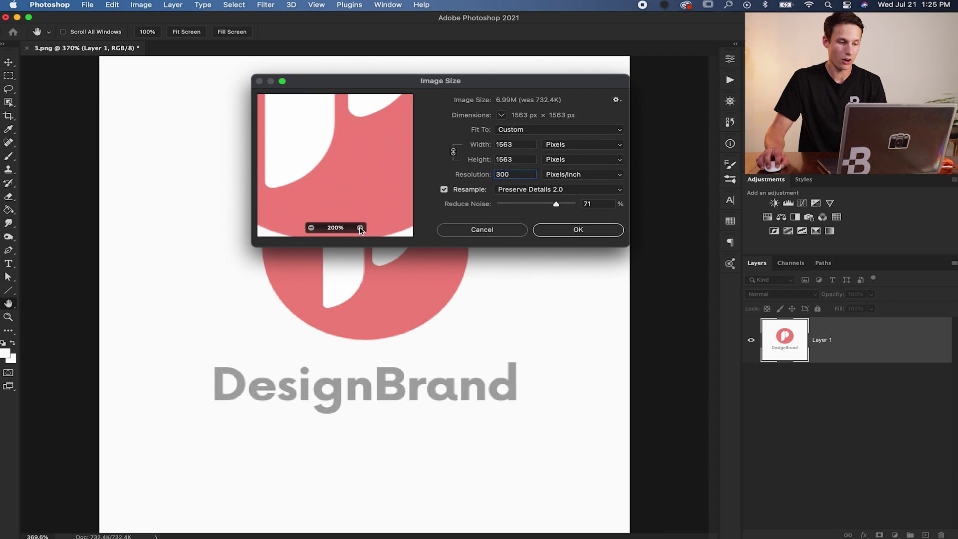
{"action": "left_click", "coordinate": [359, 228]}
{"action": "left_click_drag", "start_coordinate": [349, 152], "coordinate": [384, 178]}
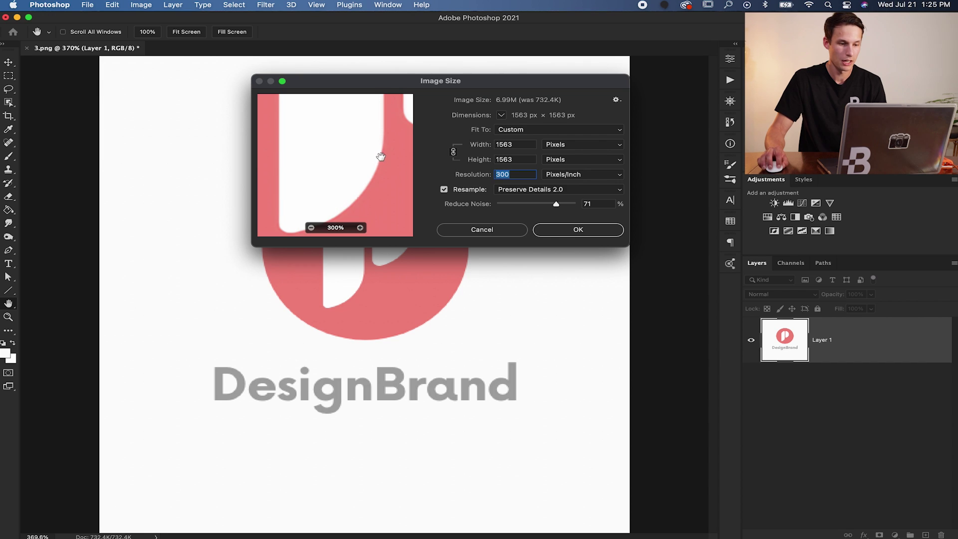
{"action": "left_click_drag", "start_coordinate": [381, 155], "coordinate": [372, 178]}
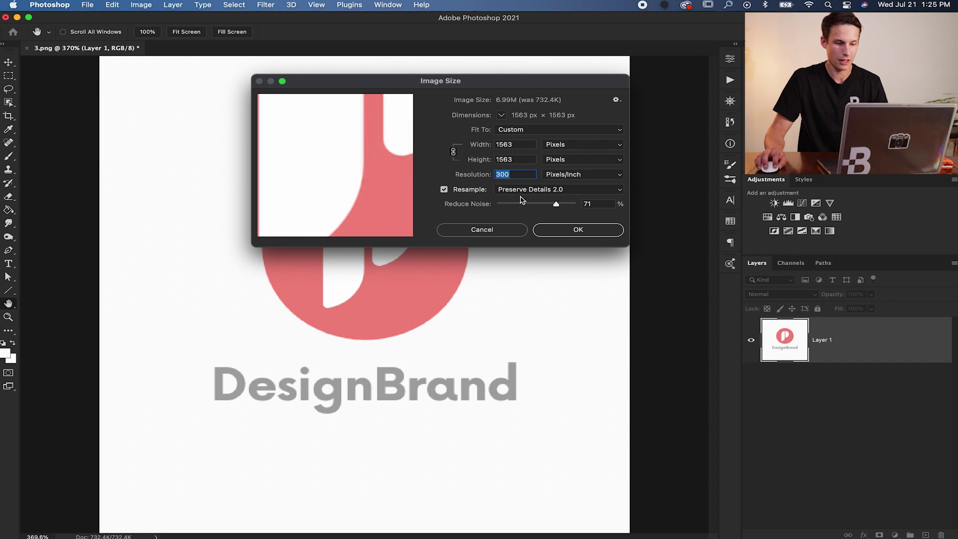
{"action": "left_click_drag", "start_coordinate": [556, 207], "coordinate": [496, 206]}
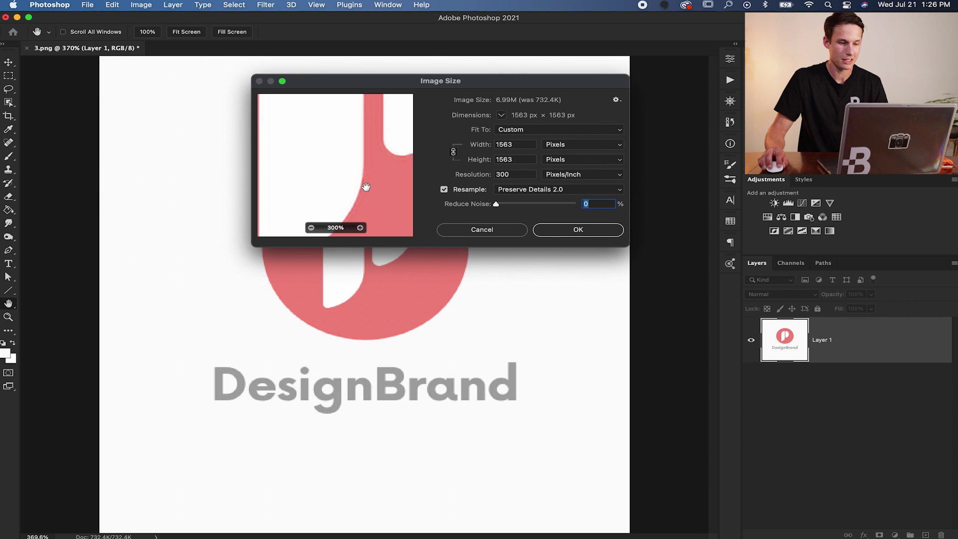
{"action": "left_click_drag", "start_coordinate": [352, 204], "coordinate": [354, 191]}
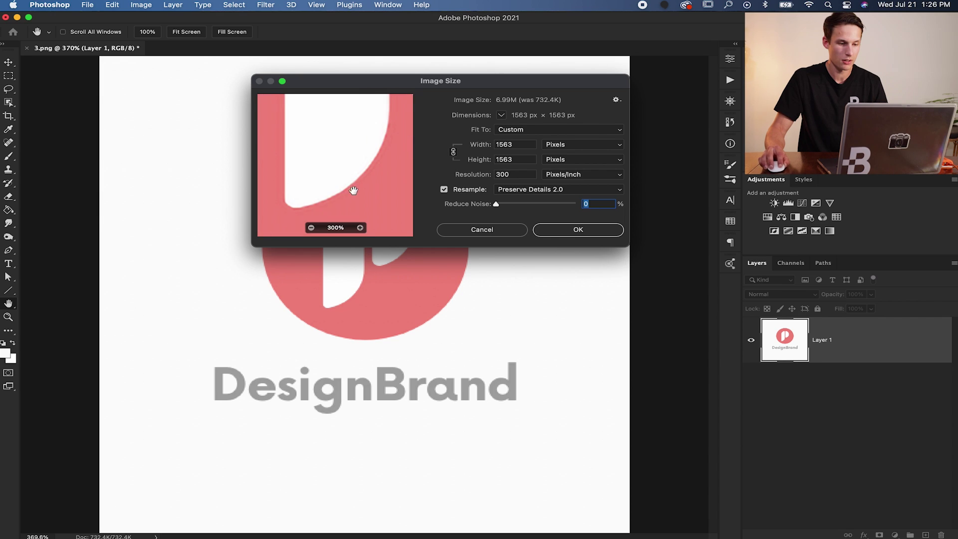
Set Reduce Noise to 80% and apply the 1563 × 1563 px resize.
{"action": "left_click_drag", "start_coordinate": [496, 206], "coordinate": [558, 206]}
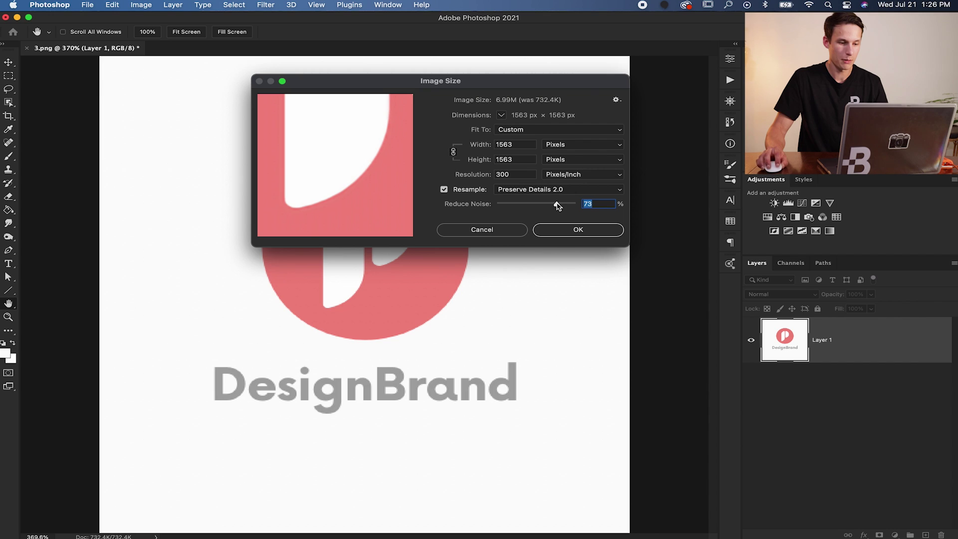
{"action": "left_click_drag", "start_coordinate": [558, 206], "coordinate": [561, 206]}
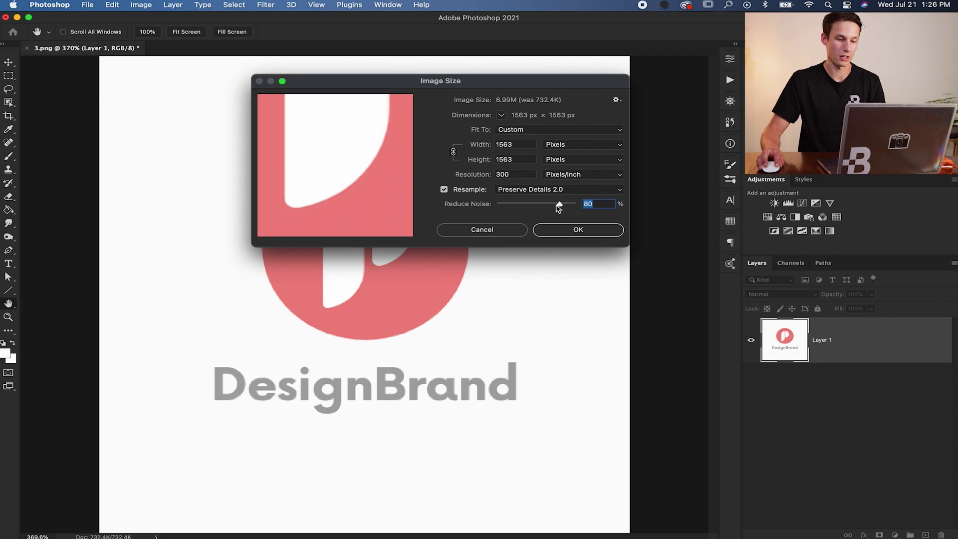
{"action": "left_click", "coordinate": [571, 231]}
{"action": "key", "text": "e"}
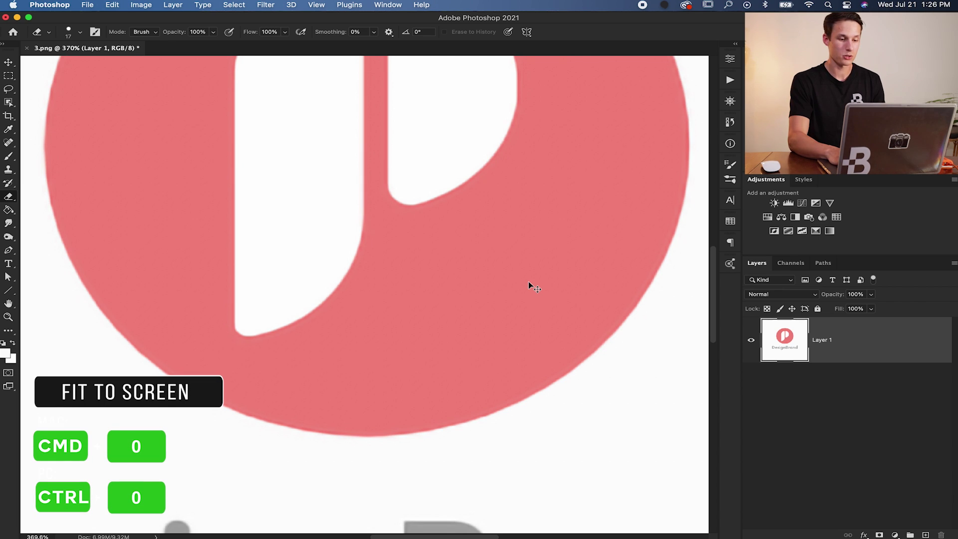
{"action": "key", "text": "super+0"}
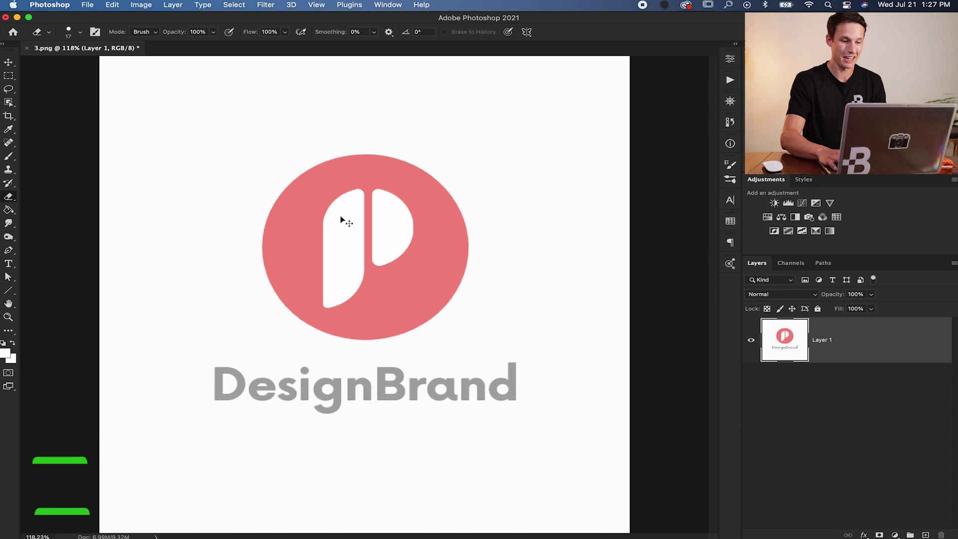
{"action": "key", "text": "super+equal"}
{"action": "key", "text": "super+equal"}
{"action": "key", "text": "super+equal"}
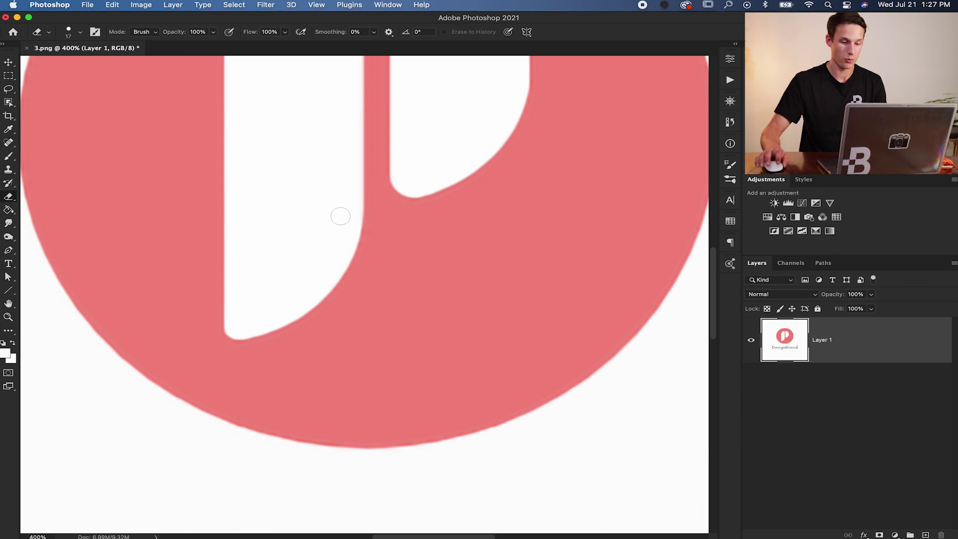
{"action": "scroll", "coordinate": [421, 265], "scroll_direction": "down", "scroll_amount": 1}
{"action": "scroll", "coordinate": [383, 314], "scroll_direction": "down", "scroll_amount": 5}
{"action": "scroll", "coordinate": [383, 314], "scroll_direction": "right", "scroll_amount": 3}
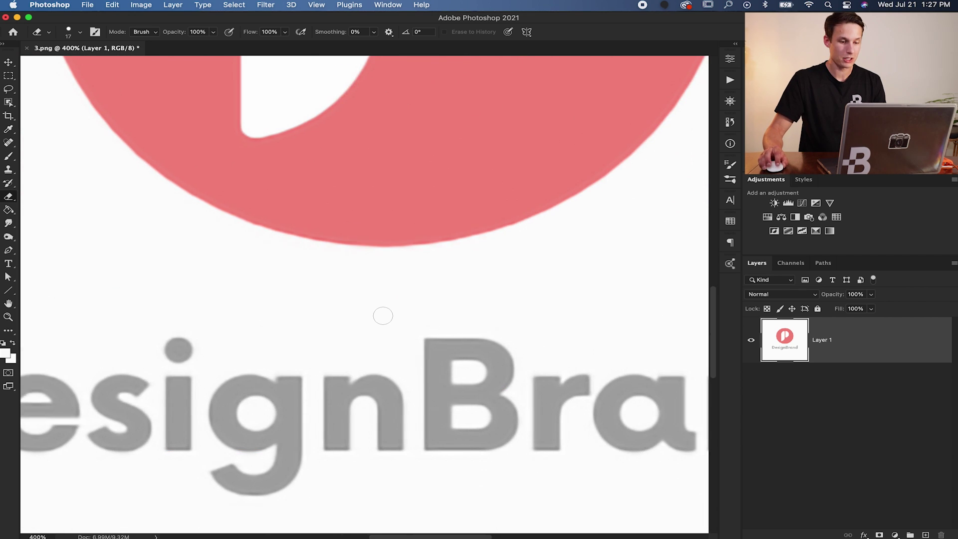
{"action": "scroll", "coordinate": [383, 315], "scroll_direction": "up", "scroll_amount": 2}
{"action": "scroll", "coordinate": [443, 237], "scroll_direction": "up", "scroll_amount": 4}
{"action": "scroll", "coordinate": [441, 235], "scroll_direction": "left", "scroll_amount": 3}
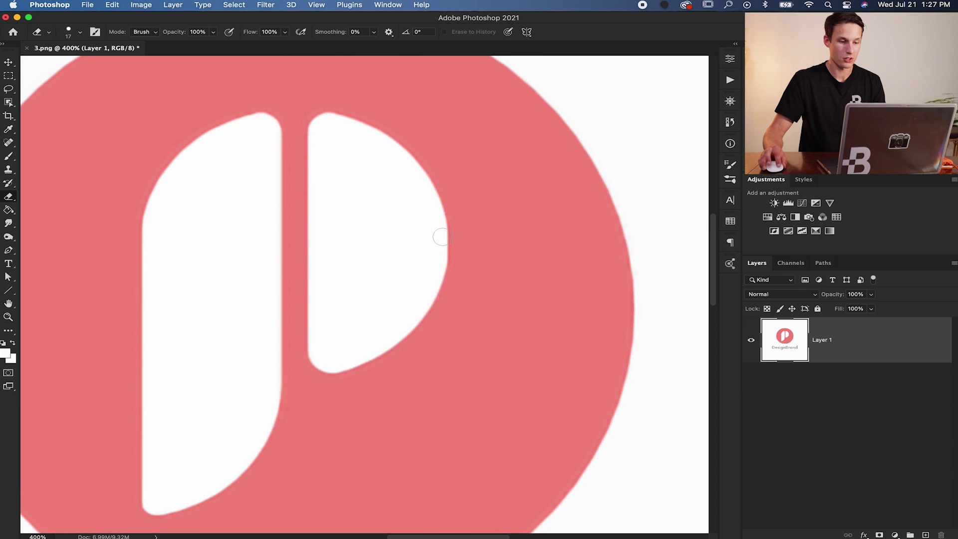
{"action": "scroll", "coordinate": [437, 237], "scroll_direction": "up", "scroll_amount": 1}
{"action": "scroll", "coordinate": [437, 237], "scroll_direction": "down", "scroll_amount": 5}
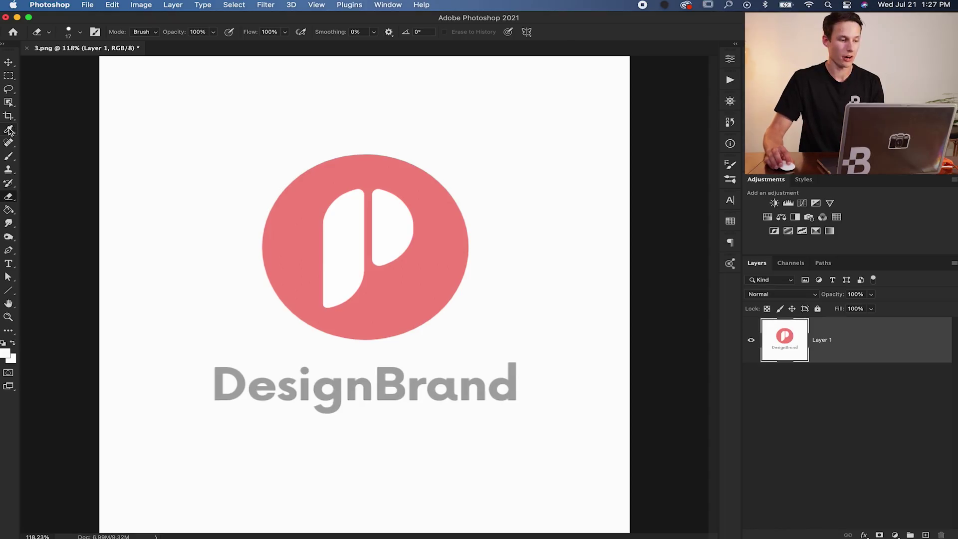
Set the Eyedropper to Point Sample, sample the logo's pink as foreground, and check the swatches.
{"action": "left_click", "coordinate": [9, 131]}
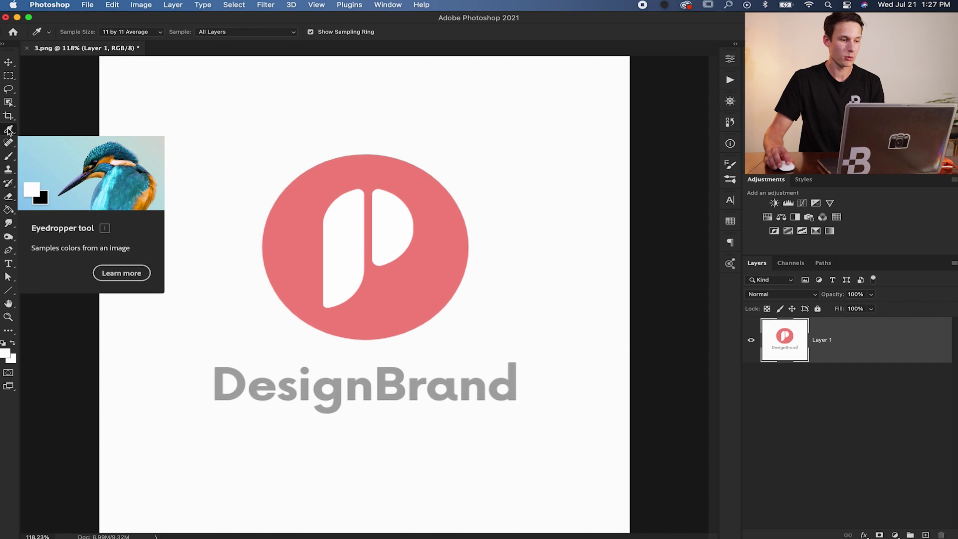
{"action": "left_click", "coordinate": [125, 33]}
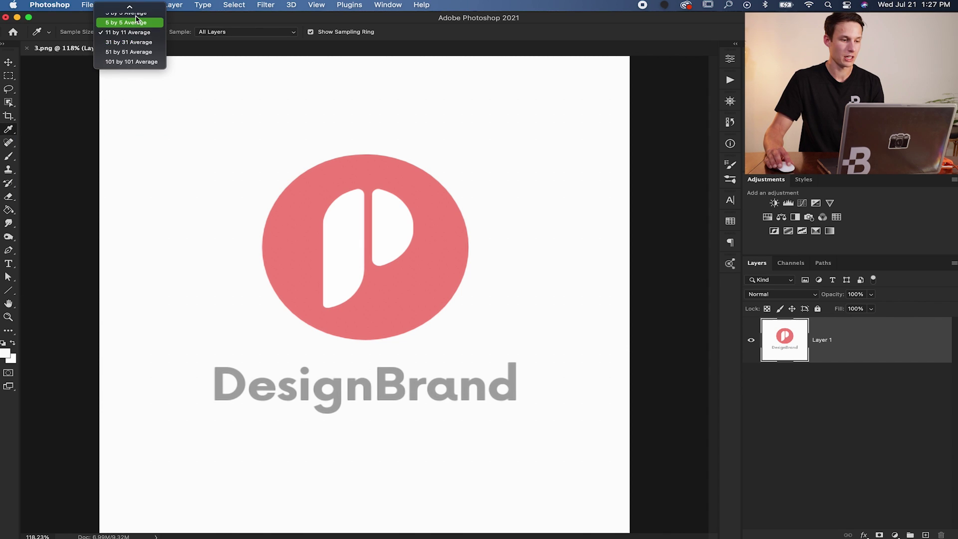
{"action": "left_click", "coordinate": [129, 10]}
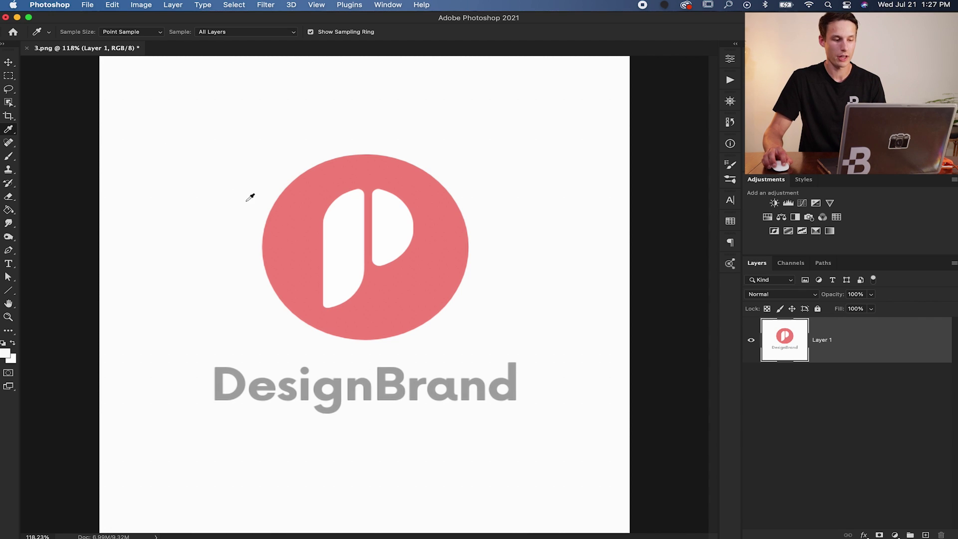
{"action": "left_click", "coordinate": [427, 249]}
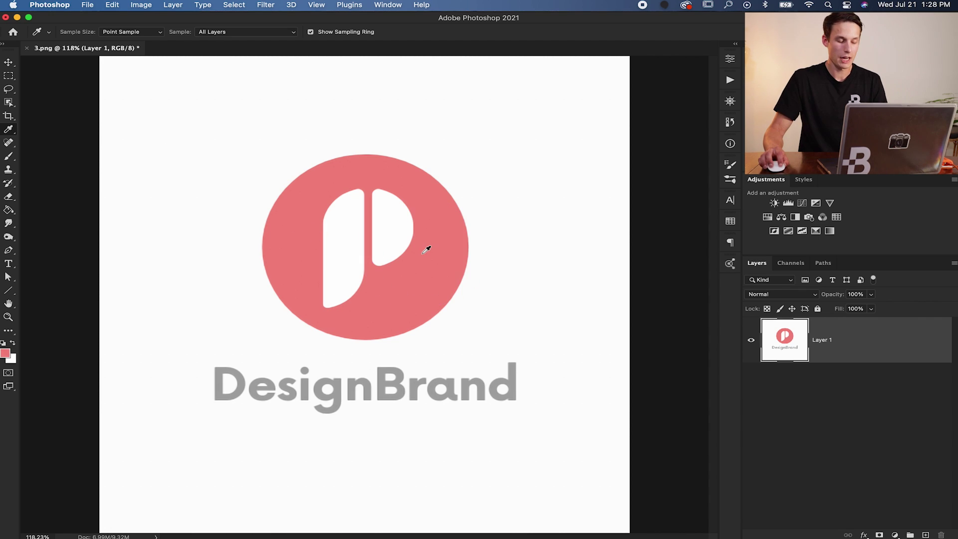
{"action": "left_click", "coordinate": [428, 254]}
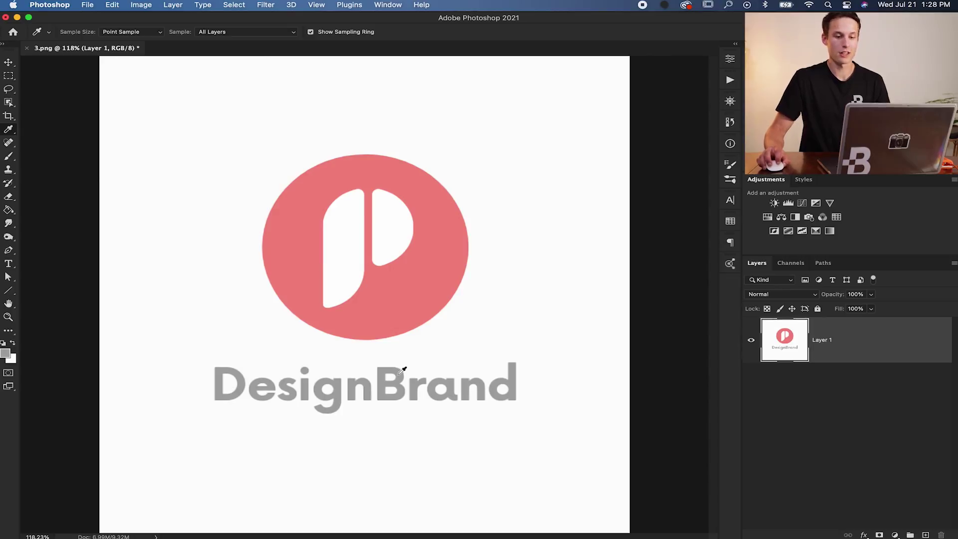
{"action": "left_click", "coordinate": [729, 223]}
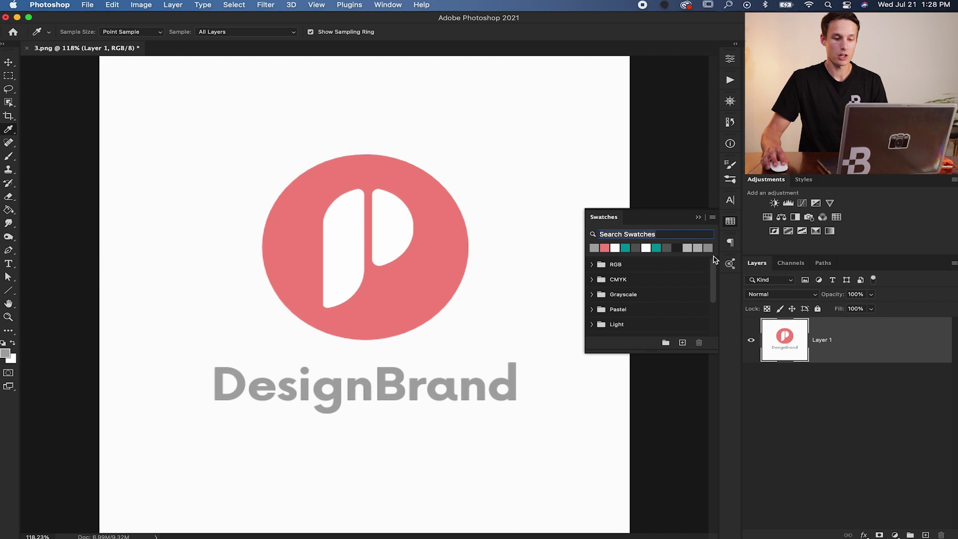
{"action": "left_click", "coordinate": [387, 5]}
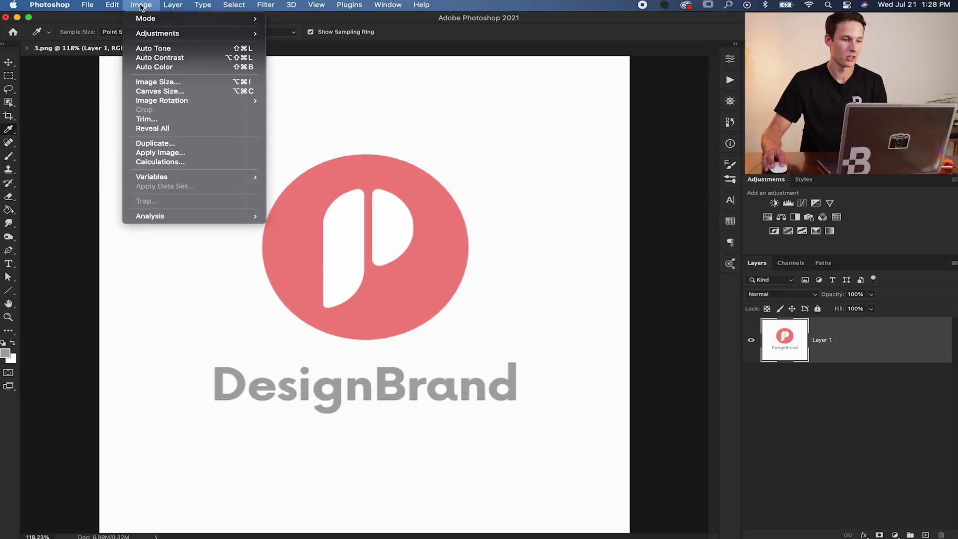
Desaturate the logo so it turns grey, then zoom in to inspect its edges.
{"action": "mouse_move", "coordinate": [155, 34]}
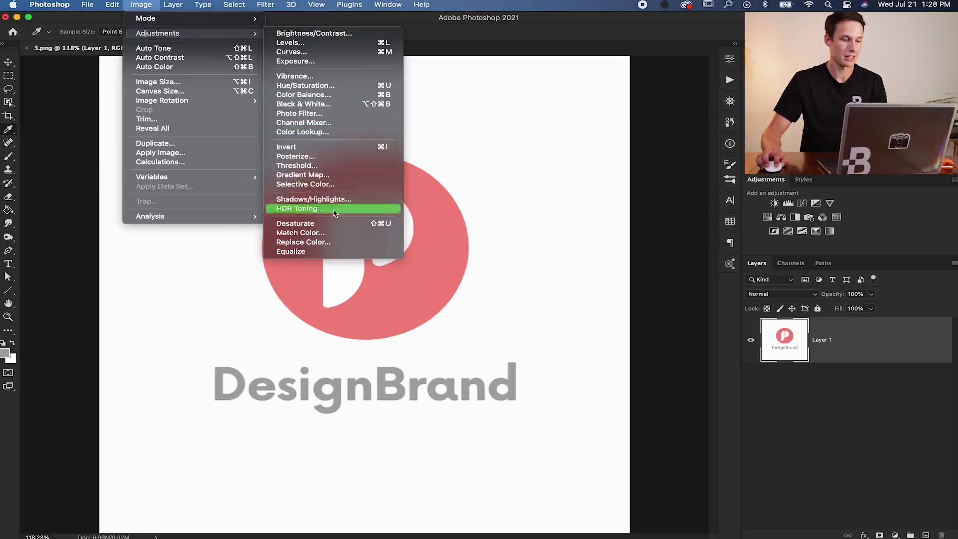
{"action": "left_click", "coordinate": [341, 228]}
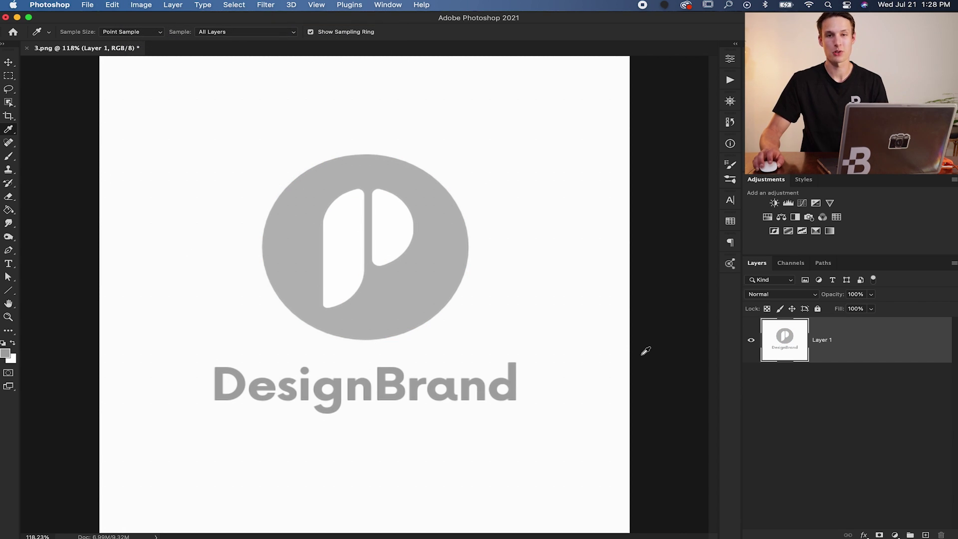
{"action": "scroll", "coordinate": [366, 365], "scroll_direction": "up", "scroll_amount": 5}
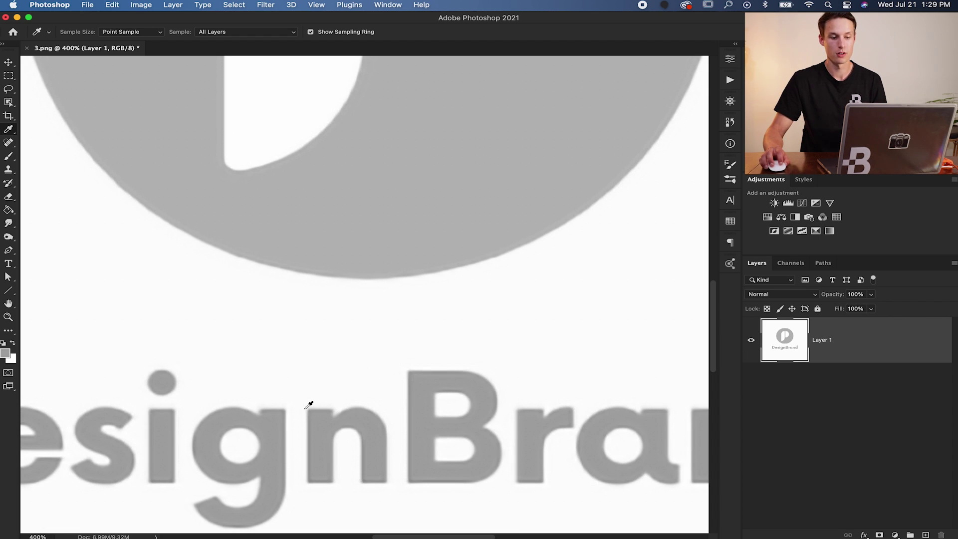
{"action": "scroll", "coordinate": [306, 231], "scroll_direction": "left", "scroll_amount": 3}
{"action": "scroll", "coordinate": [306, 231], "scroll_direction": "up", "scroll_amount": 1}
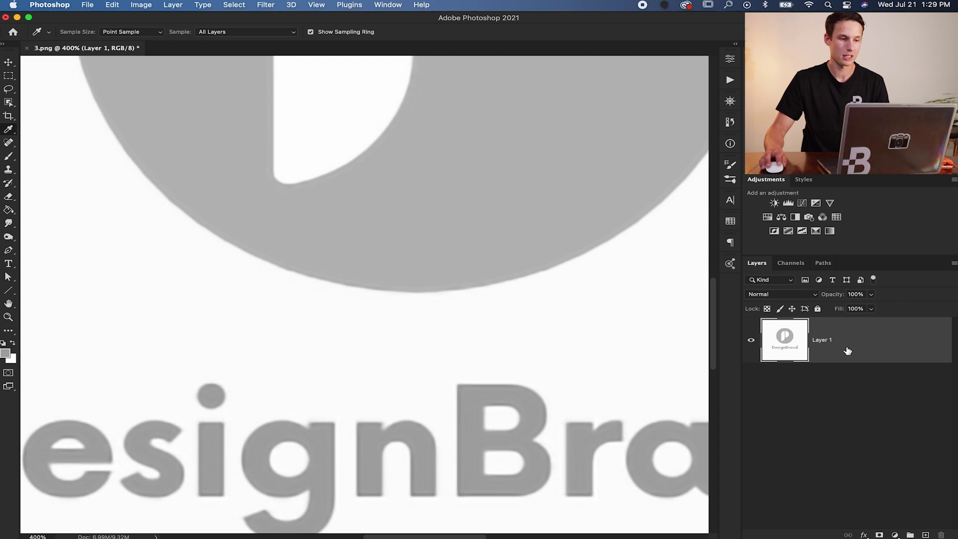
{"action": "left_click", "coordinate": [260, 6]}
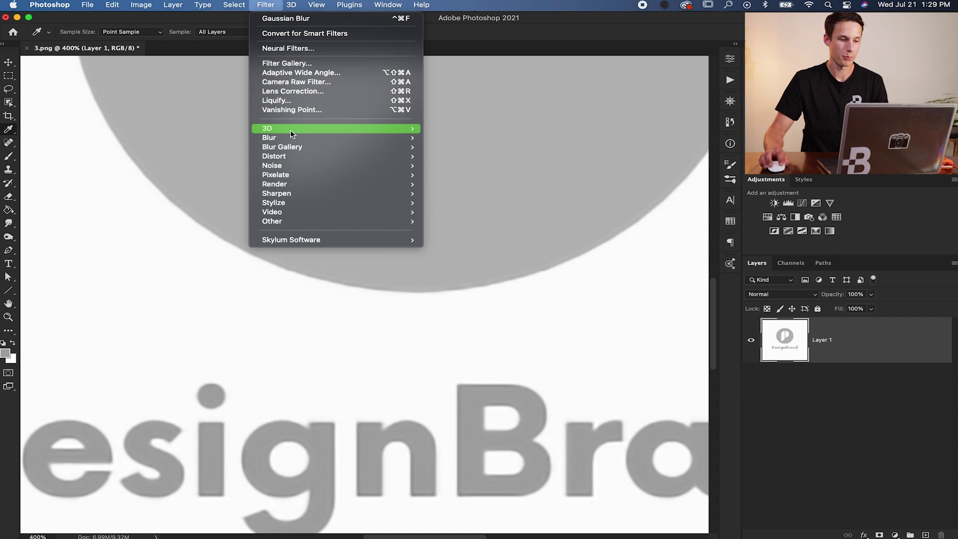
Apply a Gaussian Blur of about 0.9 pixels radius, previewing the softened edges on the canvas.
{"action": "mouse_move", "coordinate": [291, 138]}
{"action": "left_click", "coordinate": [475, 174]}
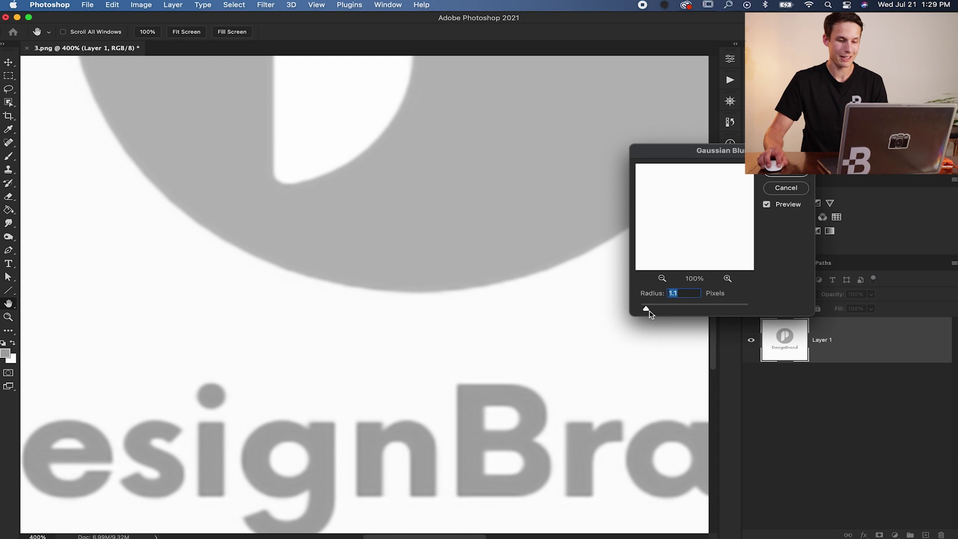
{"action": "left_click_drag", "start_coordinate": [646, 310], "coordinate": [644, 311]}
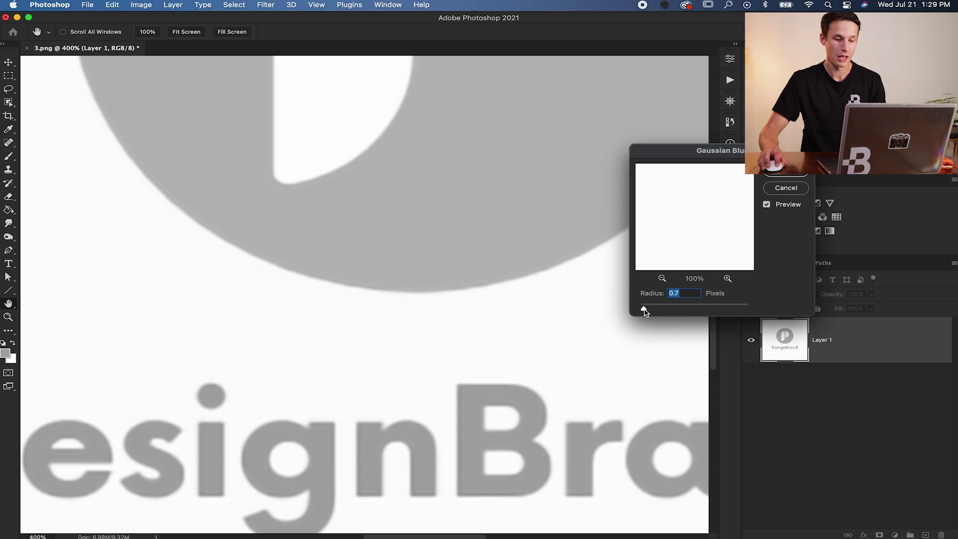
{"action": "left_click_drag", "start_coordinate": [642, 311], "coordinate": [640, 311]}
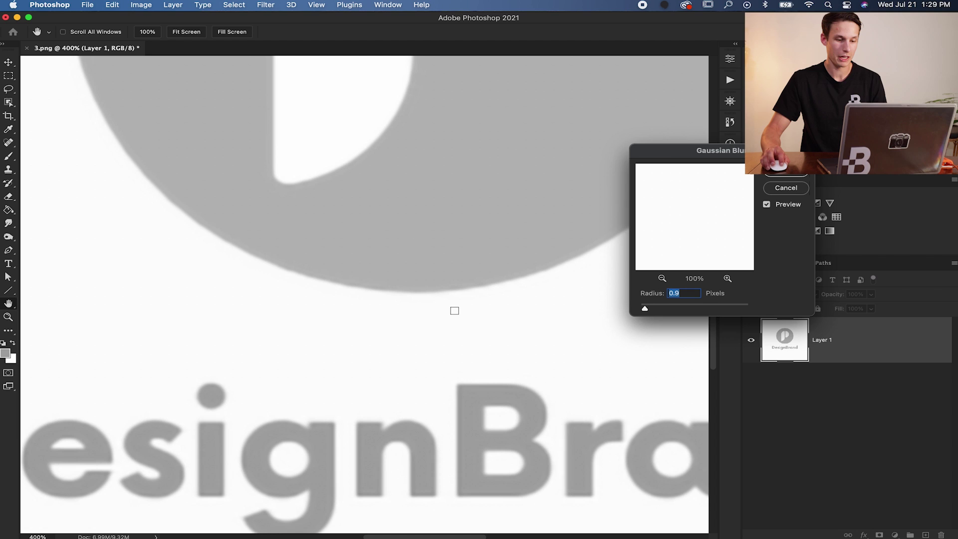
{"action": "scroll", "coordinate": [455, 311], "scroll_direction": "up", "scroll_amount": 10}
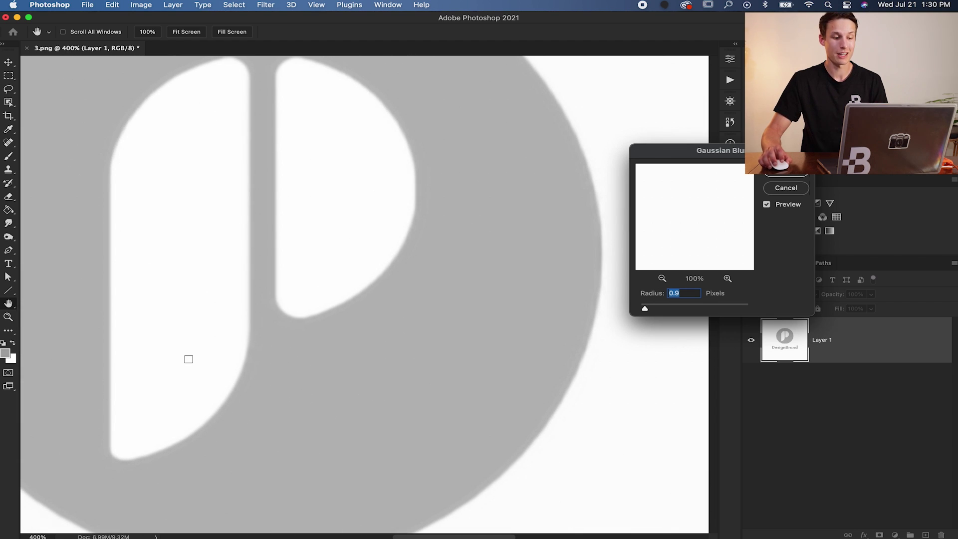
{"action": "scroll", "coordinate": [232, 349], "scroll_direction": "down", "scroll_amount": 5}
{"action": "scroll", "coordinate": [233, 350], "scroll_direction": "left", "scroll_amount": 5}
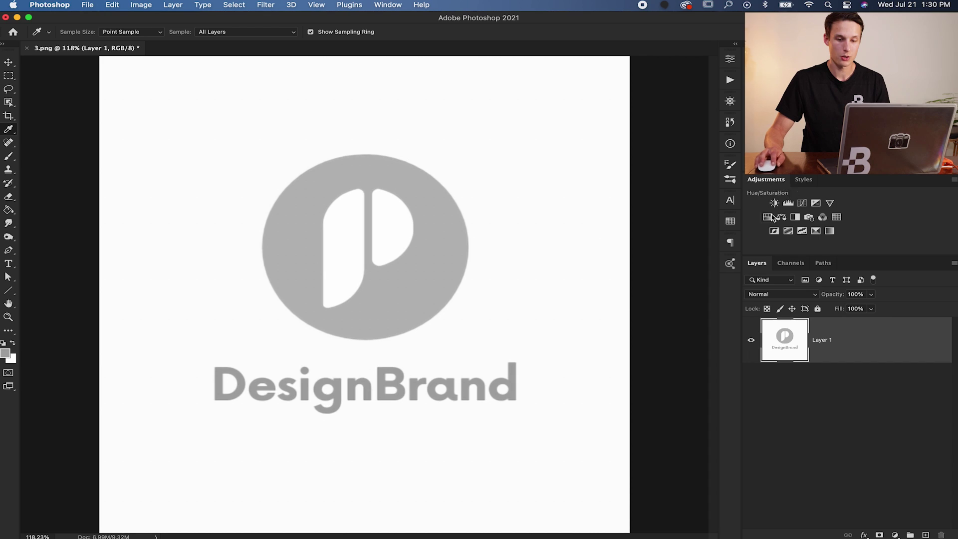
Add a Curves layer clipped to Layer 1, moving black point near 159 and white near 205.
{"action": "left_click", "coordinate": [803, 205]}
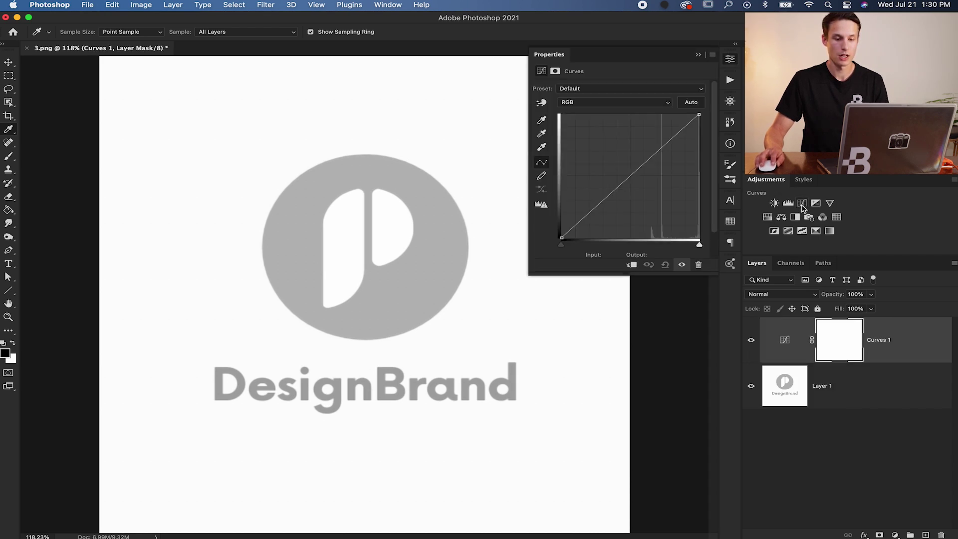
{"action": "left_click", "coordinate": [632, 266]}
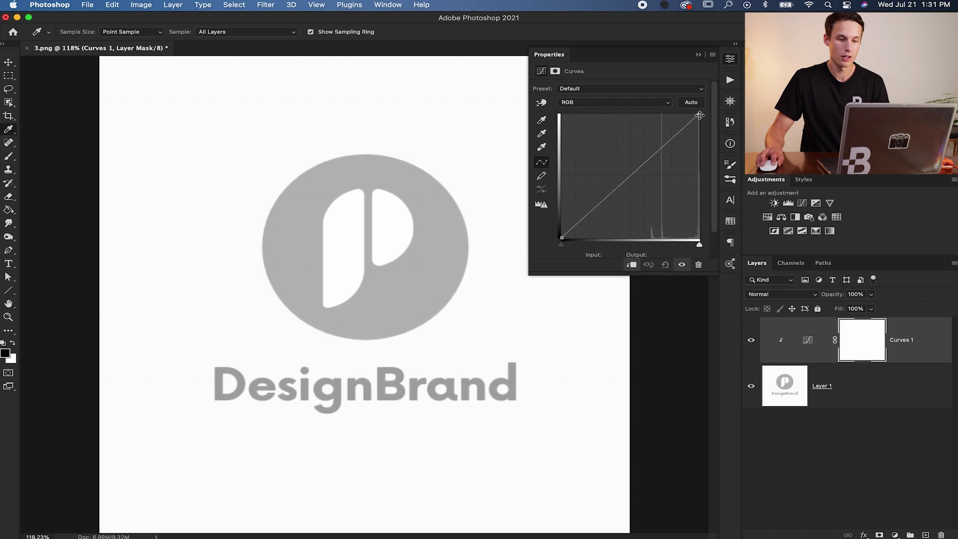
{"action": "left_click_drag", "start_coordinate": [699, 114], "coordinate": [671, 114]}
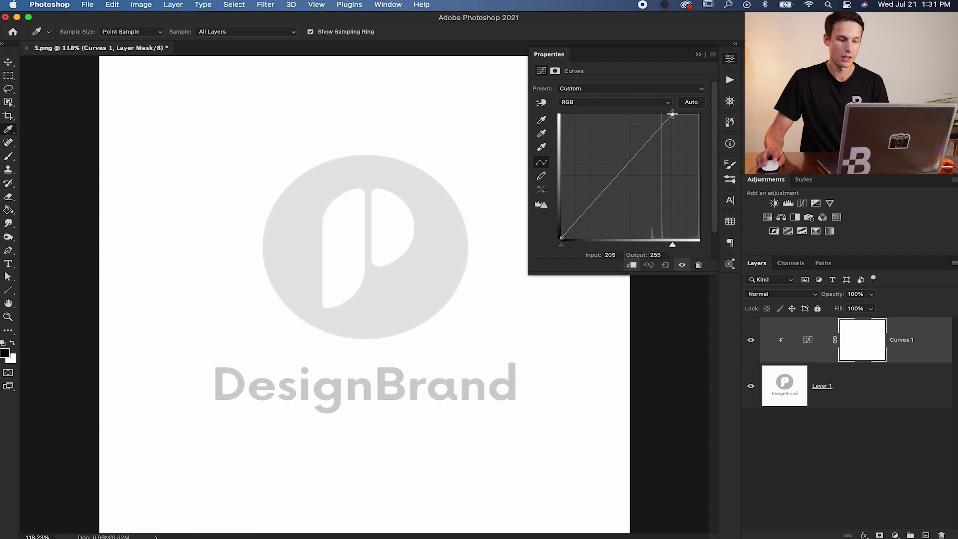
{"action": "left_click_drag", "start_coordinate": [562, 239], "coordinate": [647, 239]}
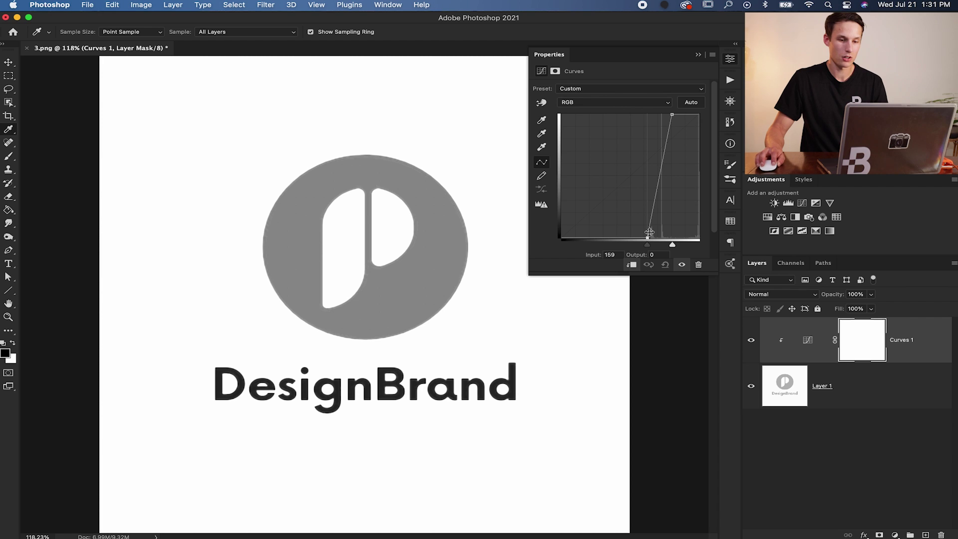
Push the Curves points until input 197 maps to output 3, leaving the logo solid black.
{"action": "key", "text": "super+equal"}
{"action": "key", "text": "super+equal"}
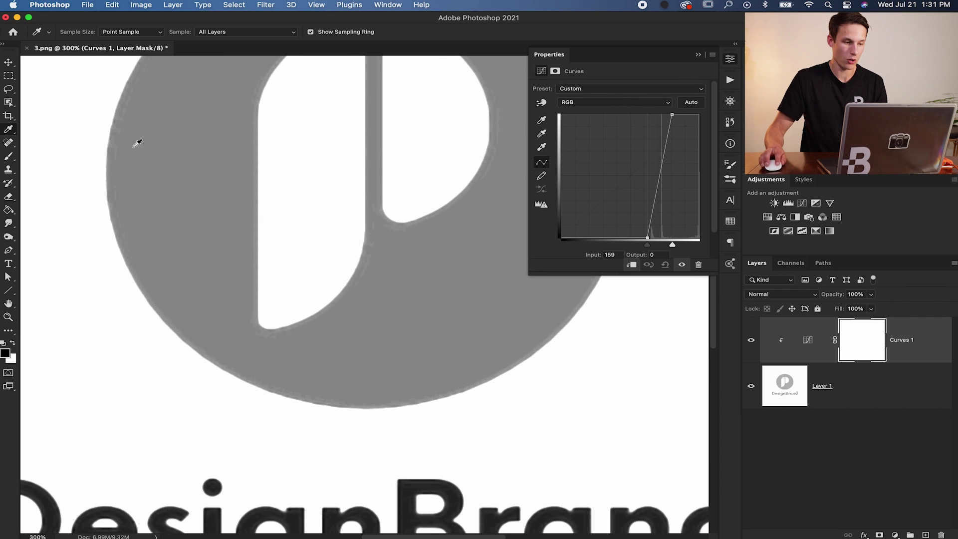
{"action": "scroll", "coordinate": [229, 145], "scroll_direction": "up", "scroll_amount": 3}
{"action": "scroll", "coordinate": [222, 80], "scroll_direction": "down", "scroll_amount": 8}
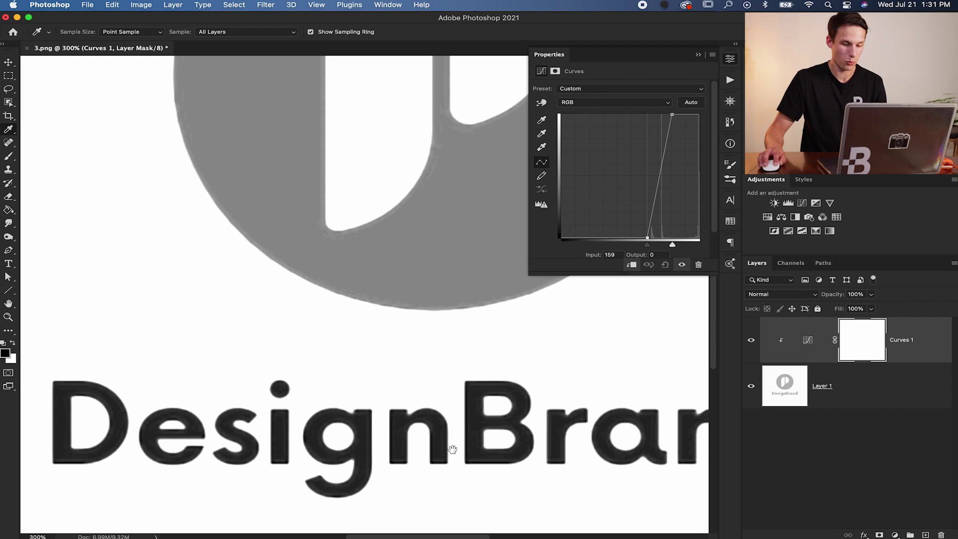
{"action": "left_click_drag", "start_coordinate": [452, 450], "coordinate": [360, 426]}
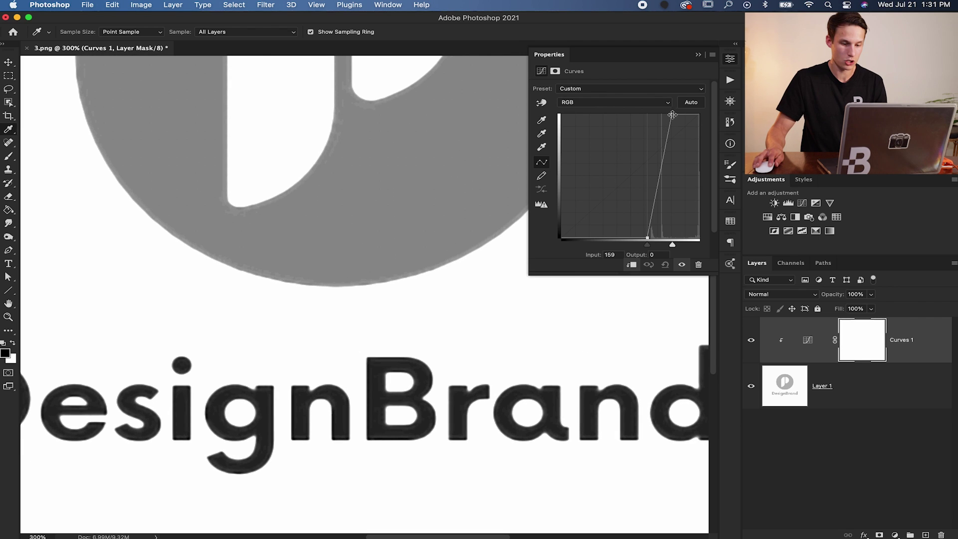
{"action": "left_click_drag", "start_coordinate": [673, 115], "coordinate": [682, 115]}
{"action": "left_click_drag", "start_coordinate": [648, 238], "coordinate": [651, 238]}
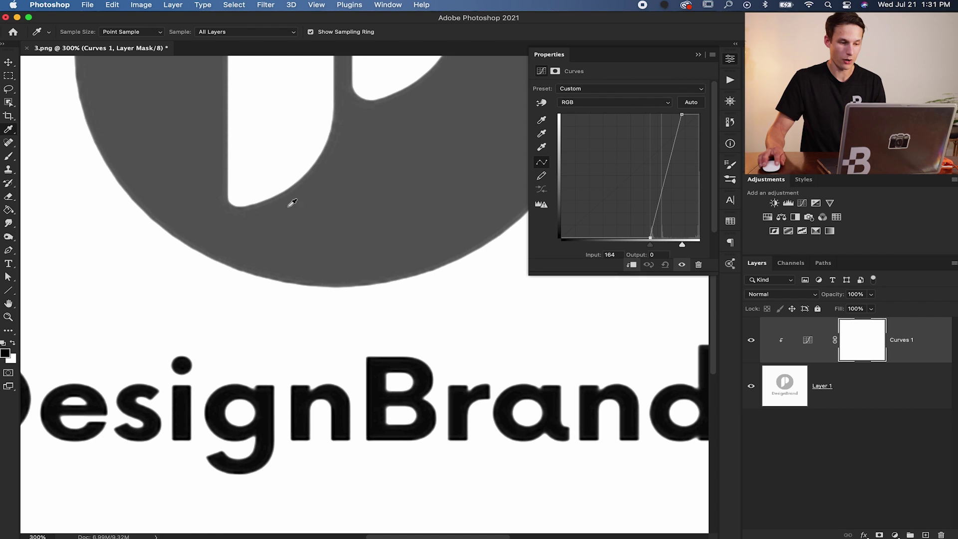
{"action": "left_click_drag", "start_coordinate": [651, 239], "coordinate": [668, 237]}
{"action": "scroll", "coordinate": [435, 265], "scroll_direction": "up", "scroll_amount": 8}
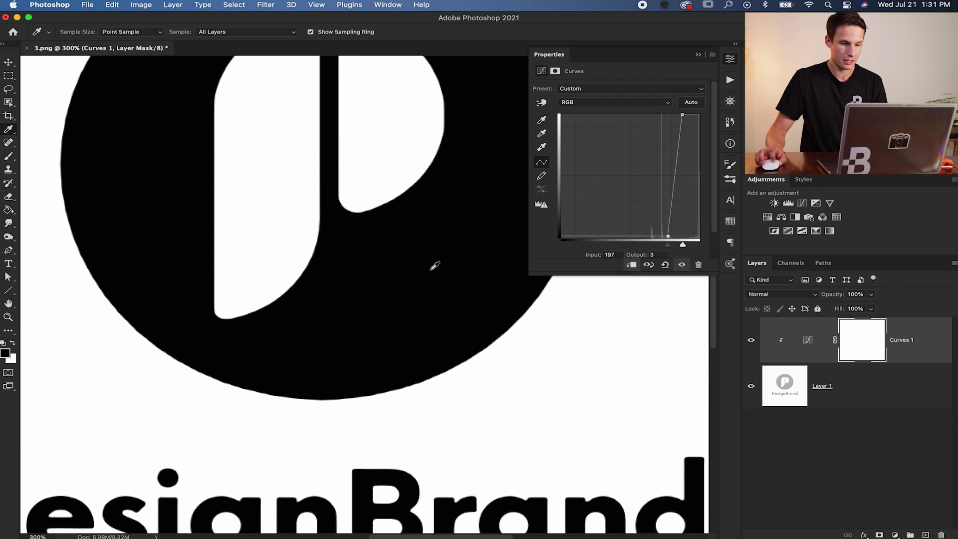
{"action": "scroll", "coordinate": [444, 365], "scroll_direction": "down", "scroll_amount": 6}
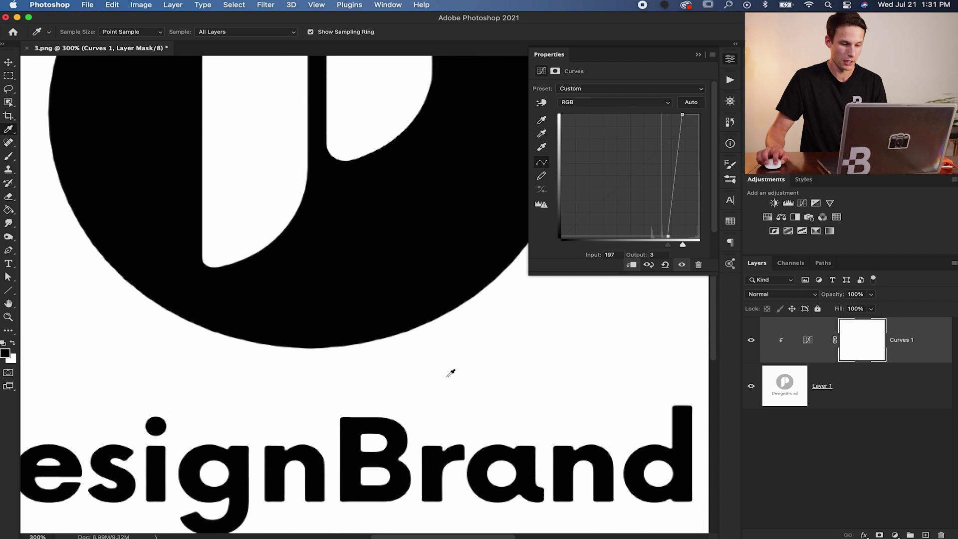
{"action": "scroll", "coordinate": [253, 438], "scroll_direction": "left", "scroll_amount": 3}
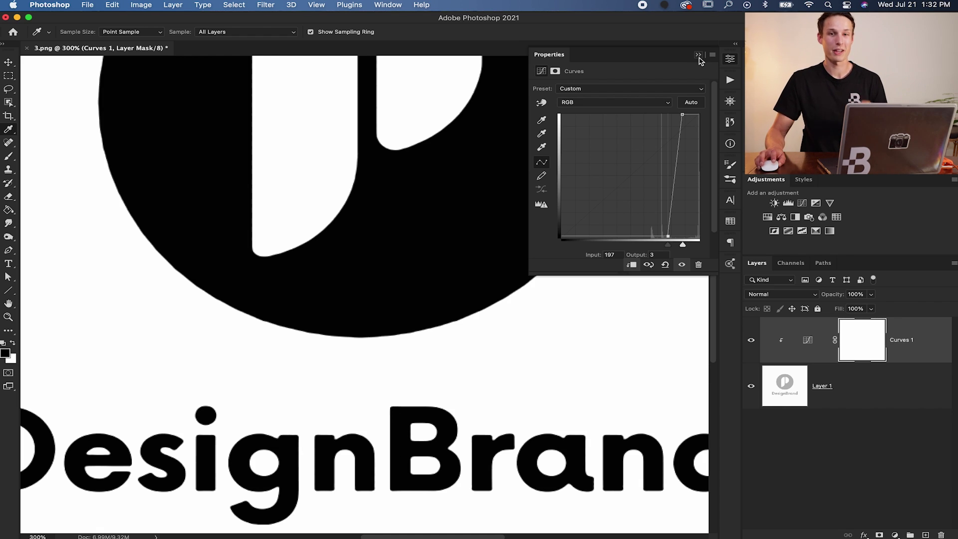
{"action": "key", "text": "super+minus"}
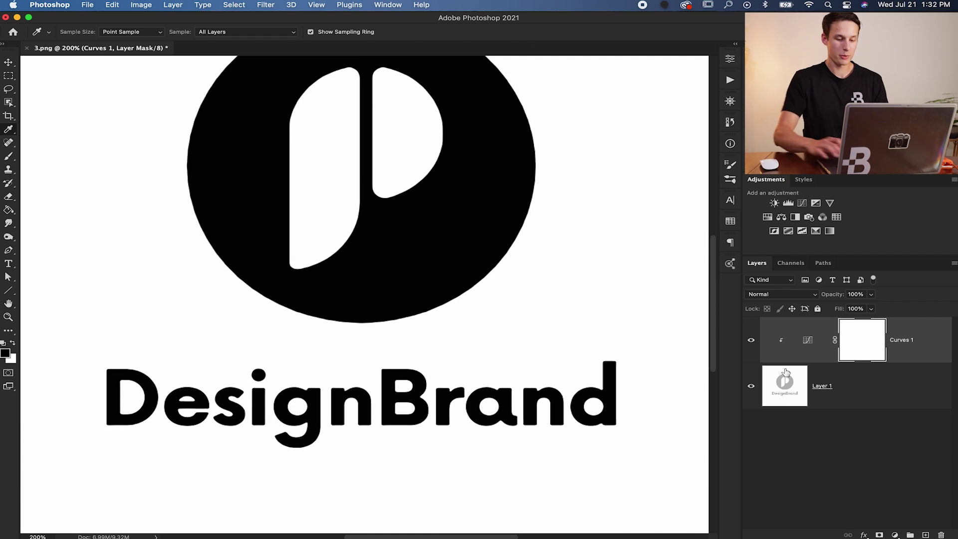
Fit the image on screen and merge Curves 1 down into Layer 1 with Cmd+E.
{"action": "key", "text": "super+0"}
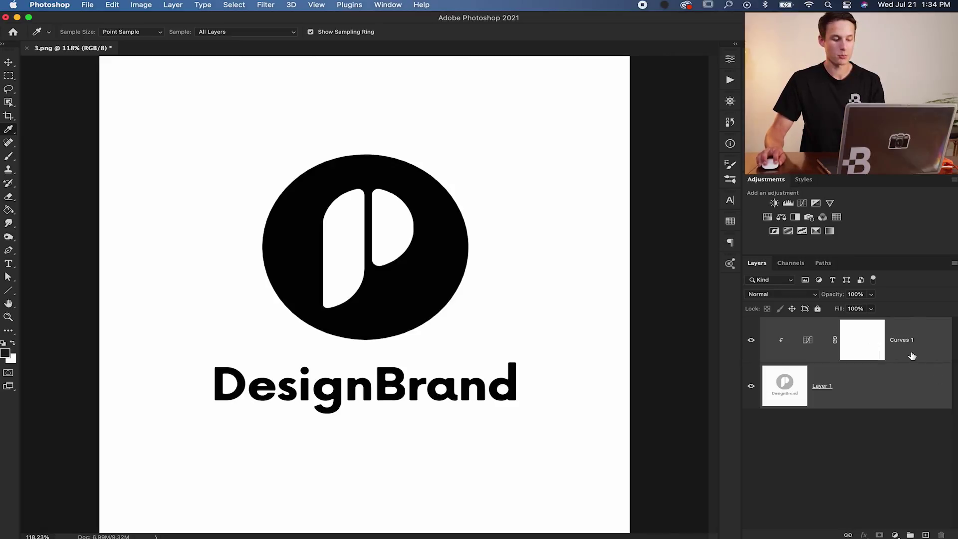
{"action": "key", "text": "super+e"}
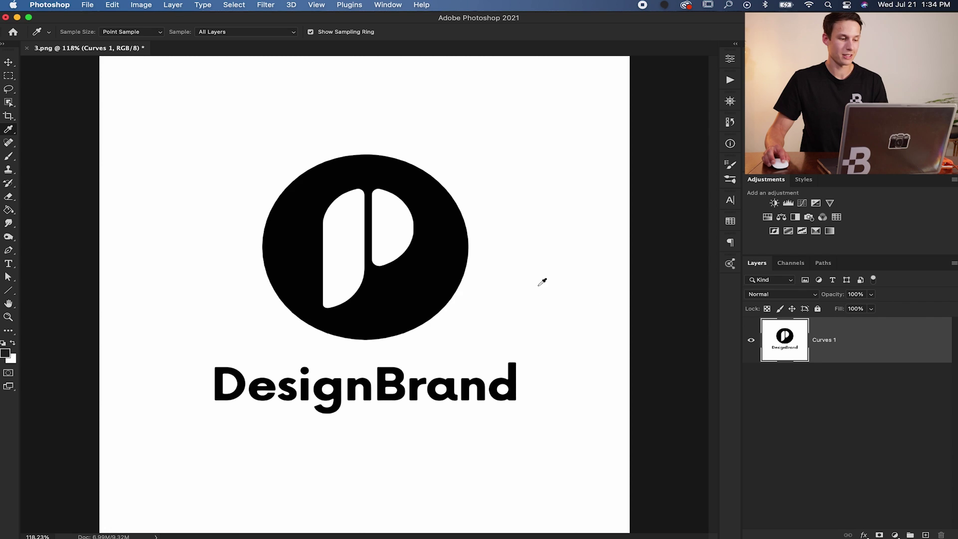
{"action": "left_click", "coordinate": [8, 211]}
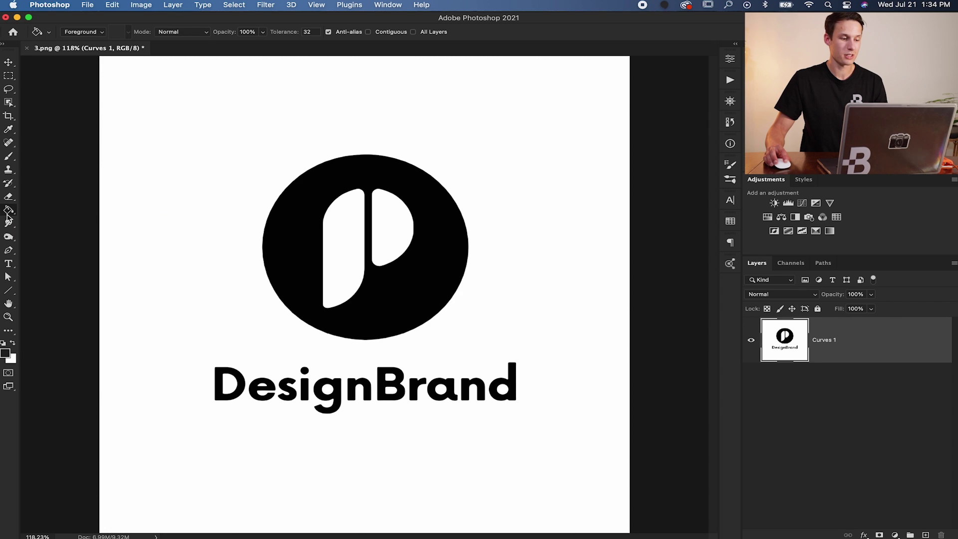
Choose the Paint Bucket Tool from the fill-tools flyout and show the Swatches panel.
{"action": "left_click_drag", "start_coordinate": [6, 213], "coordinate": [37, 214]}
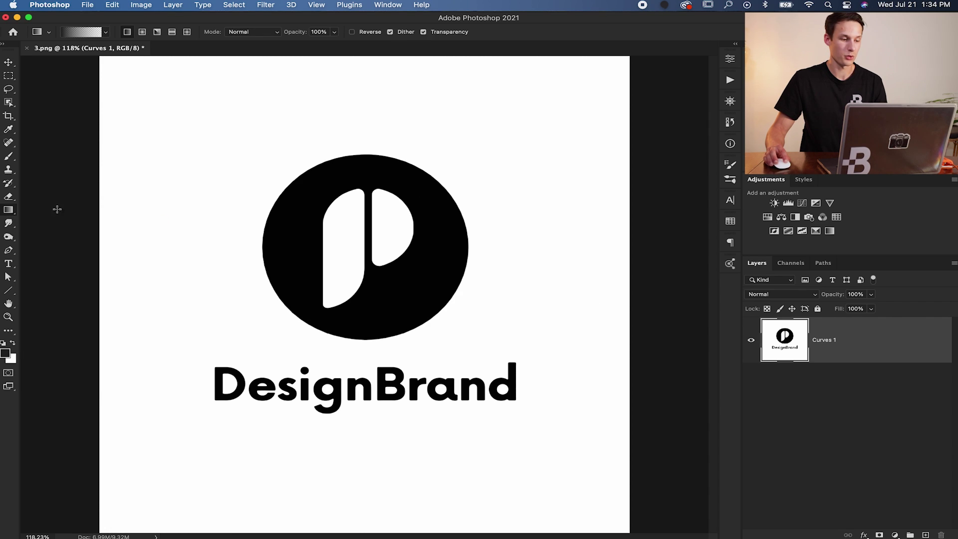
{"action": "left_click", "coordinate": [9, 211]}
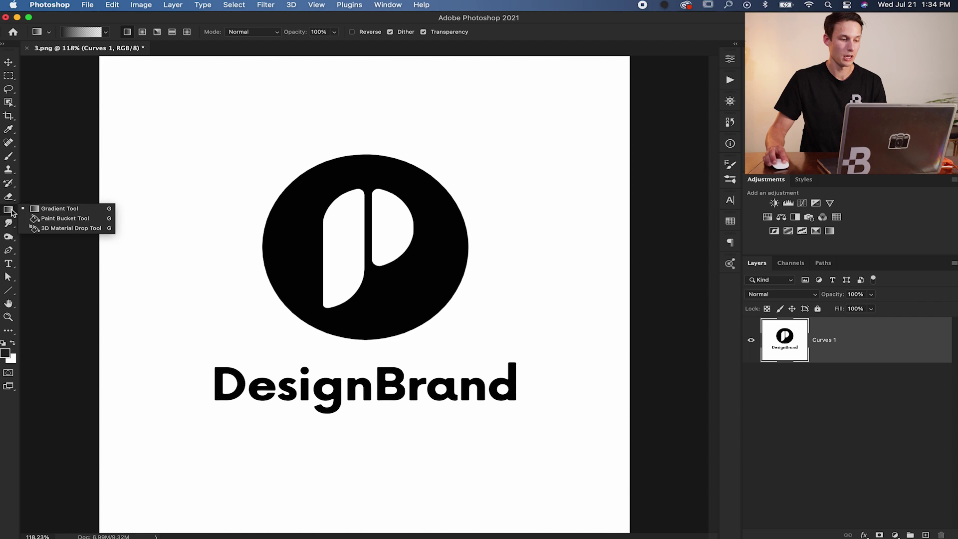
{"action": "left_click", "coordinate": [85, 221]}
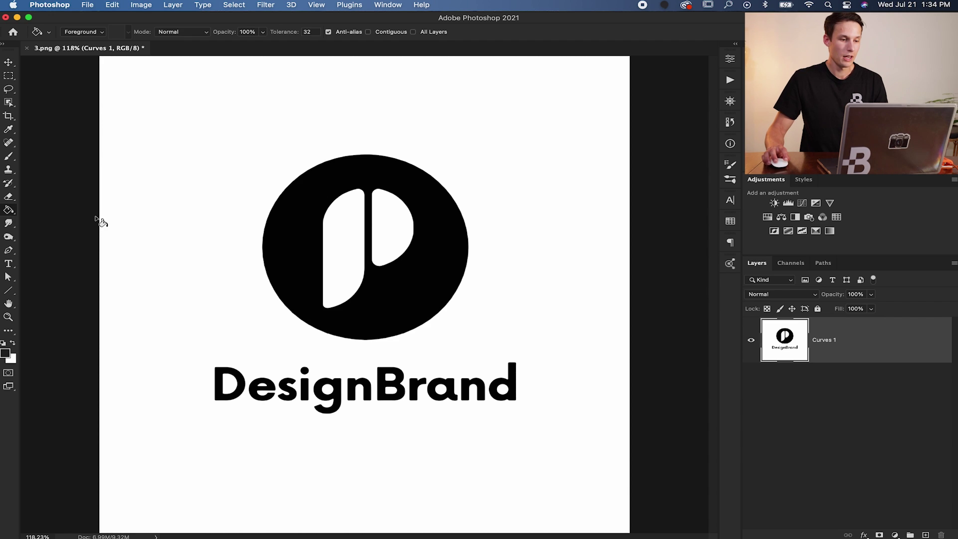
{"action": "left_click", "coordinate": [730, 223]}
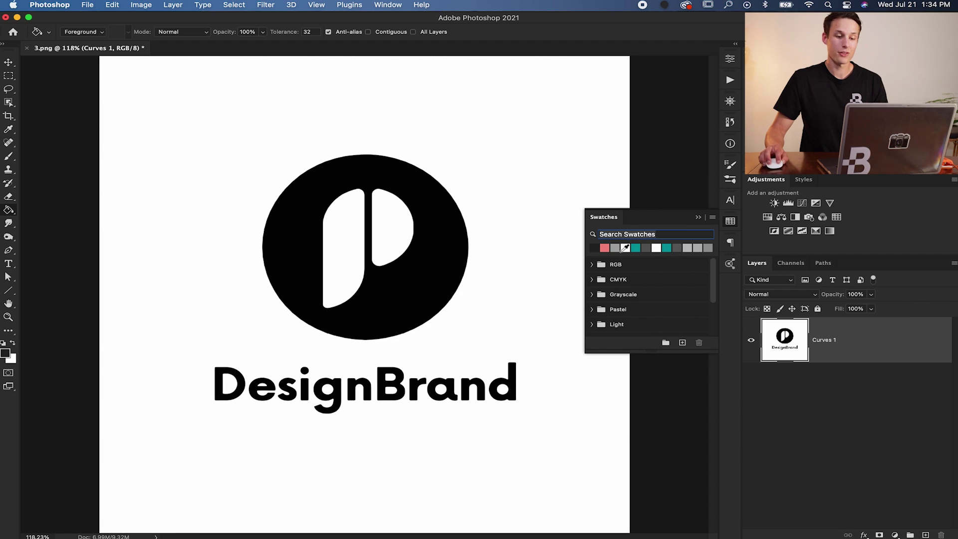
Fill the circle behind the P with the pink swatch using a Contiguous Paint Bucket fill.
{"action": "left_click", "coordinate": [383, 9]}
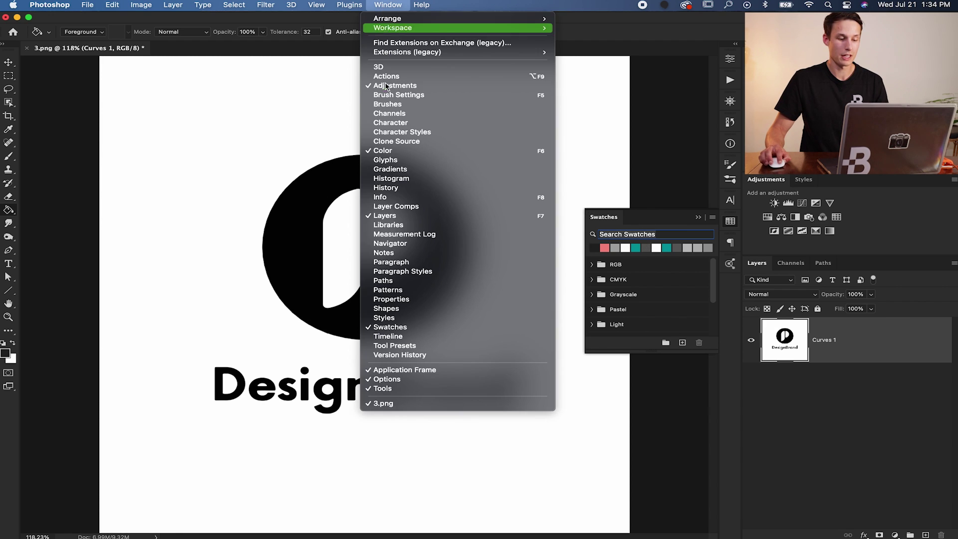
{"action": "left_click", "coordinate": [417, 331]}
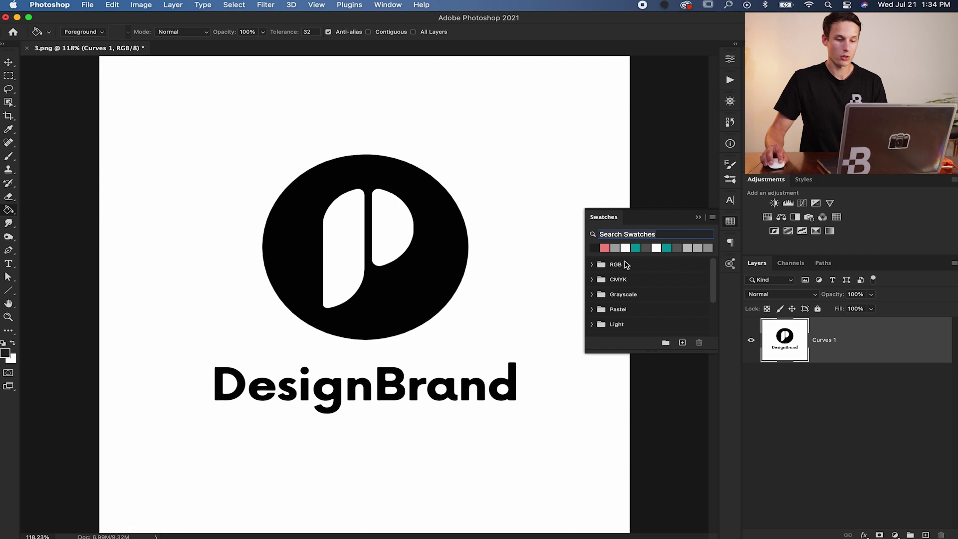
{"action": "left_click", "coordinate": [608, 248]}
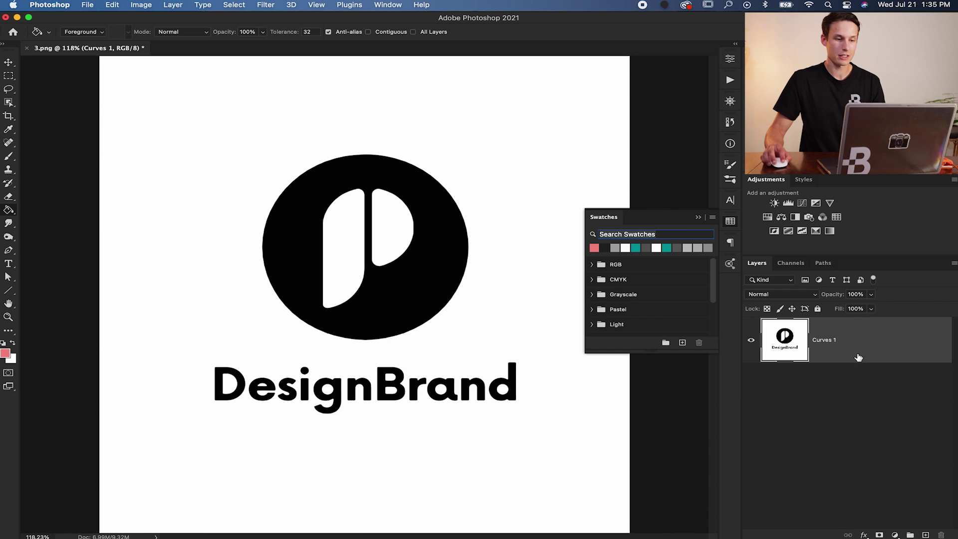
{"action": "left_click", "coordinate": [368, 32]}
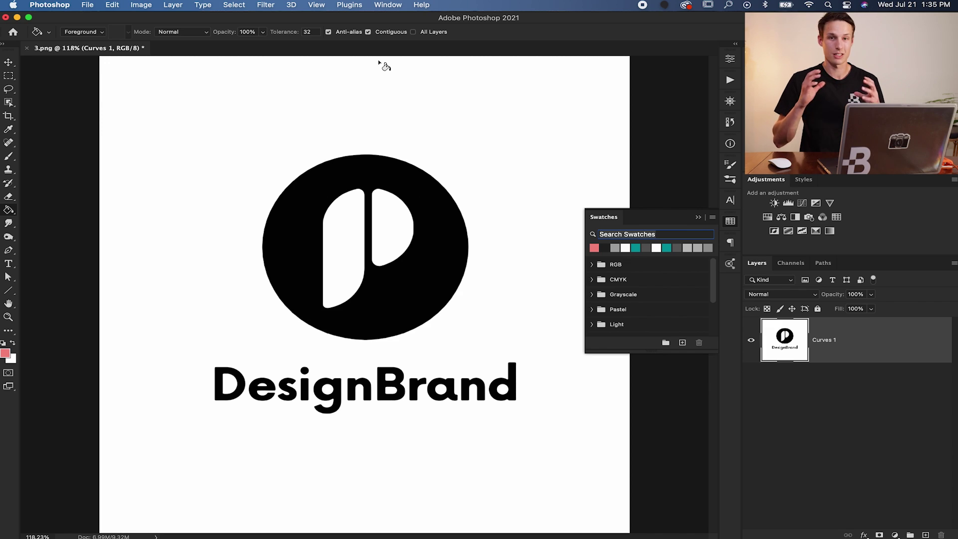
{"action": "left_click", "coordinate": [364, 176]}
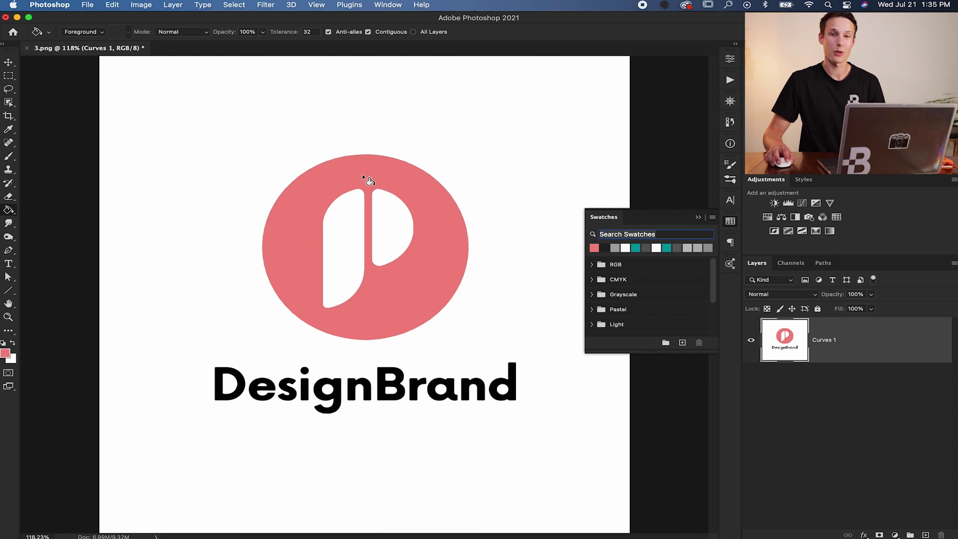
Recolour the DesignBrand text with the grey swatch and put the swatches away.
{"action": "left_click", "coordinate": [619, 247]}
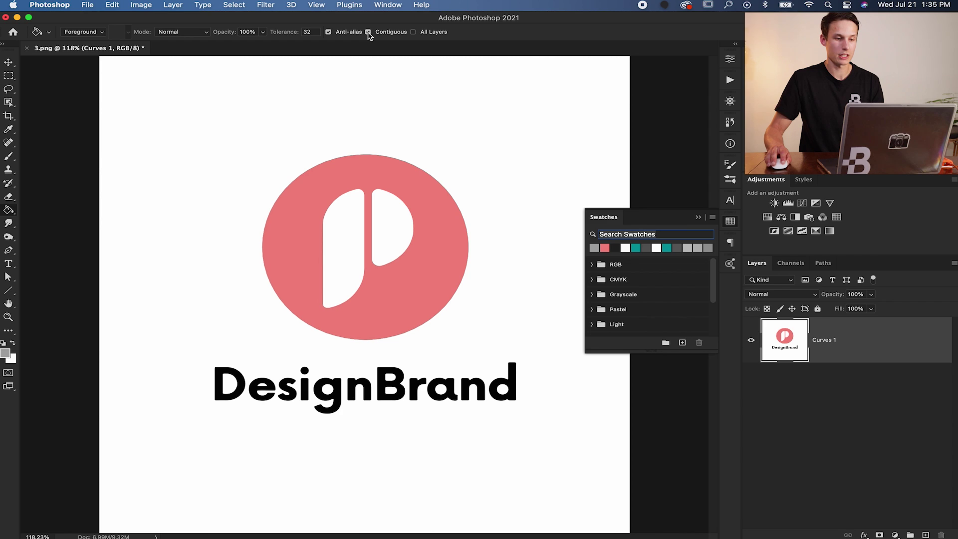
{"action": "left_click", "coordinate": [295, 402]}
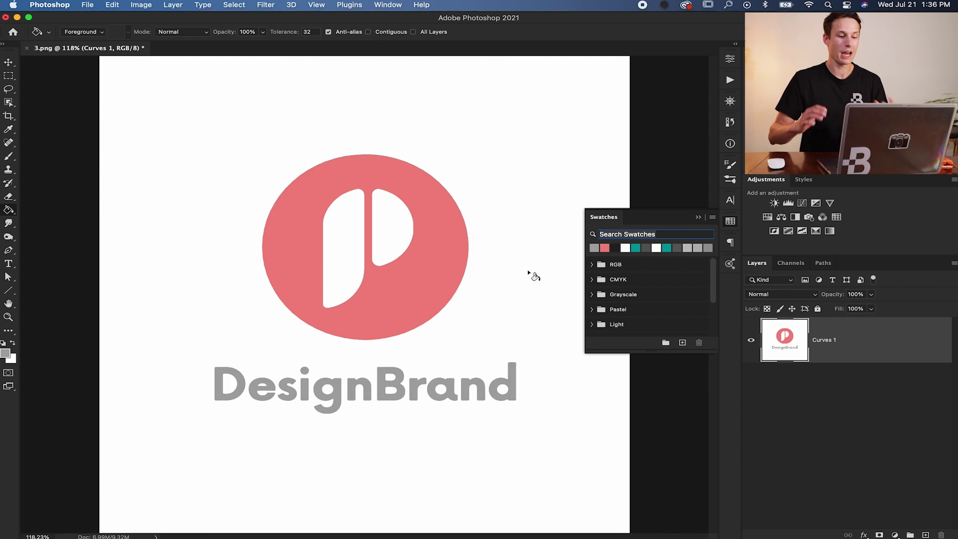
{"action": "left_click", "coordinate": [698, 217]}
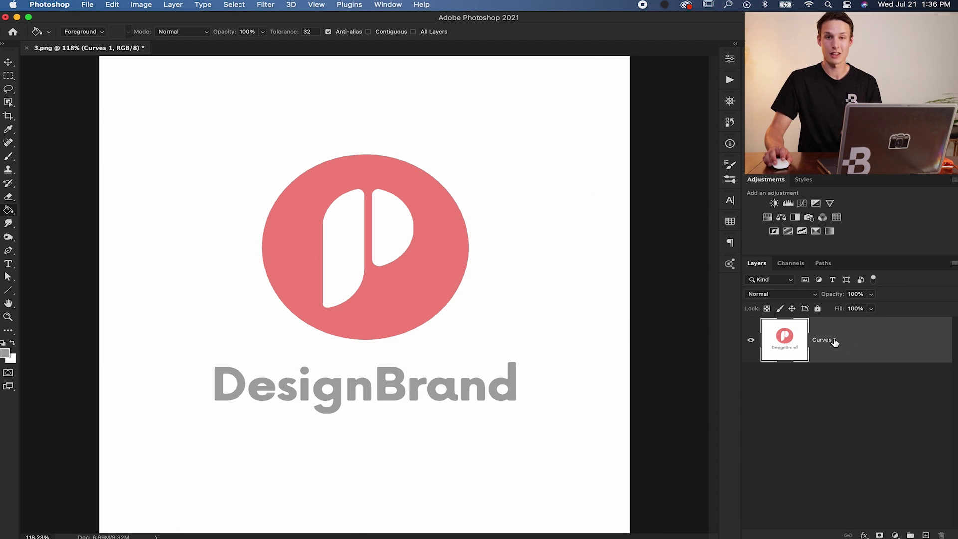
Open the Select menu to reach Color Range, Focus Area, Subject and Sky.
{"action": "left_click", "coordinate": [232, 4]}
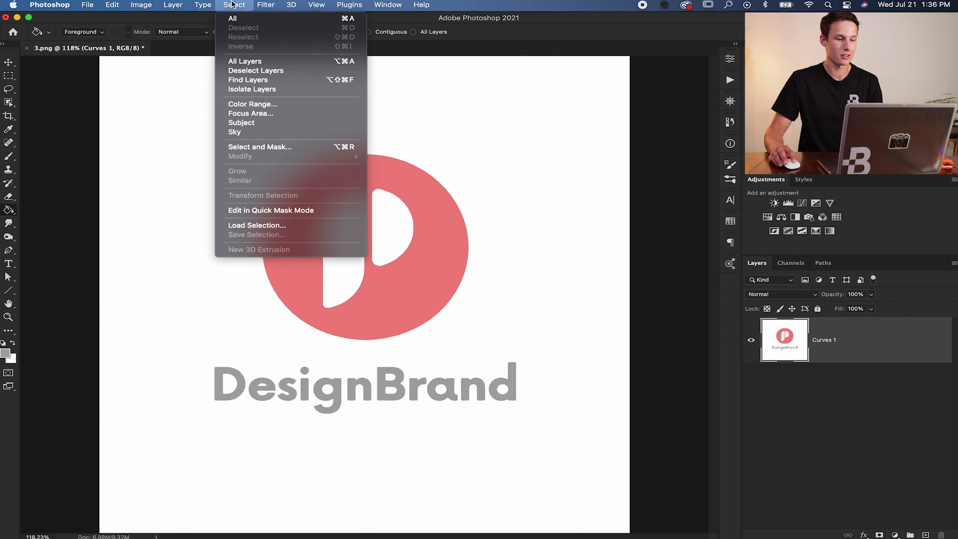
Start Select > Color Range, sampling the white background instead of the black circle.
{"action": "left_click", "coordinate": [268, 104]}
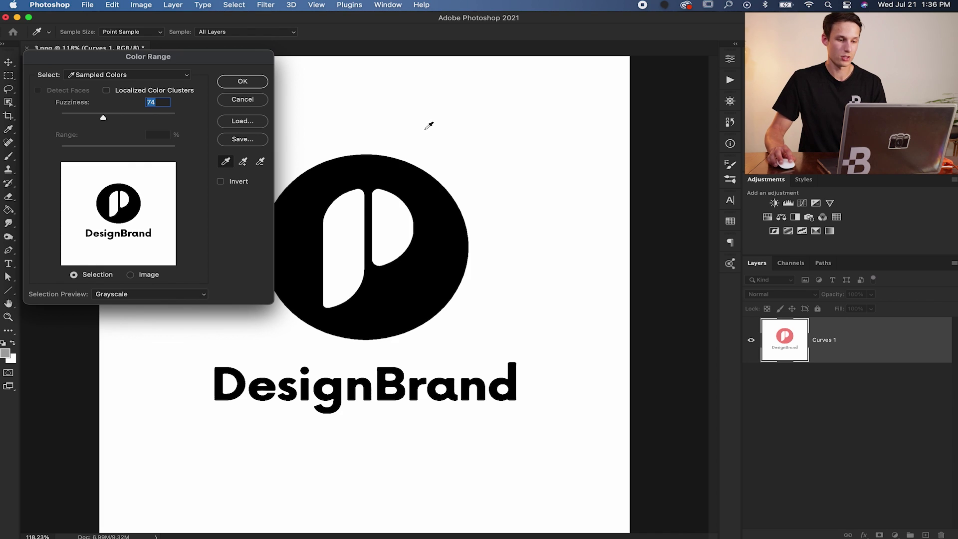
{"action": "left_click", "coordinate": [403, 183]}
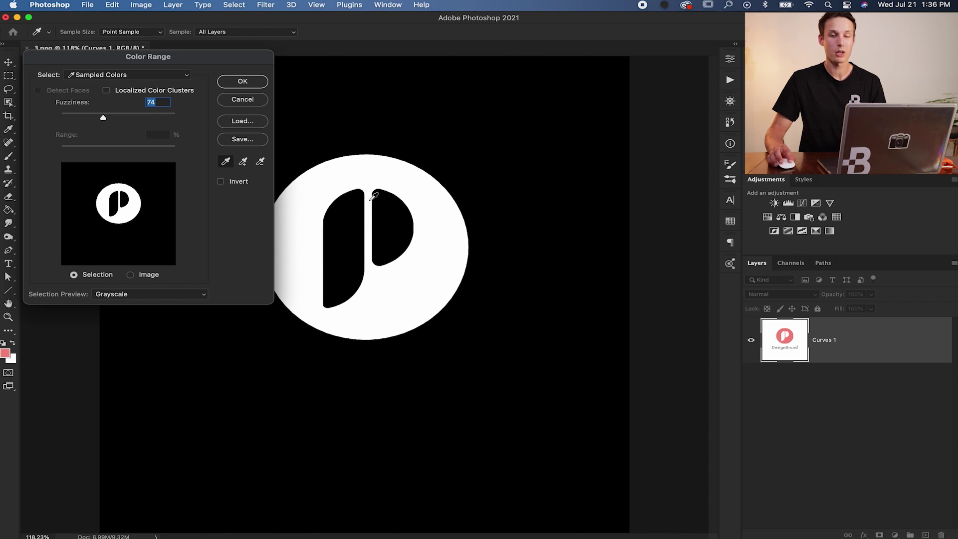
{"action": "left_click", "coordinate": [473, 107]}
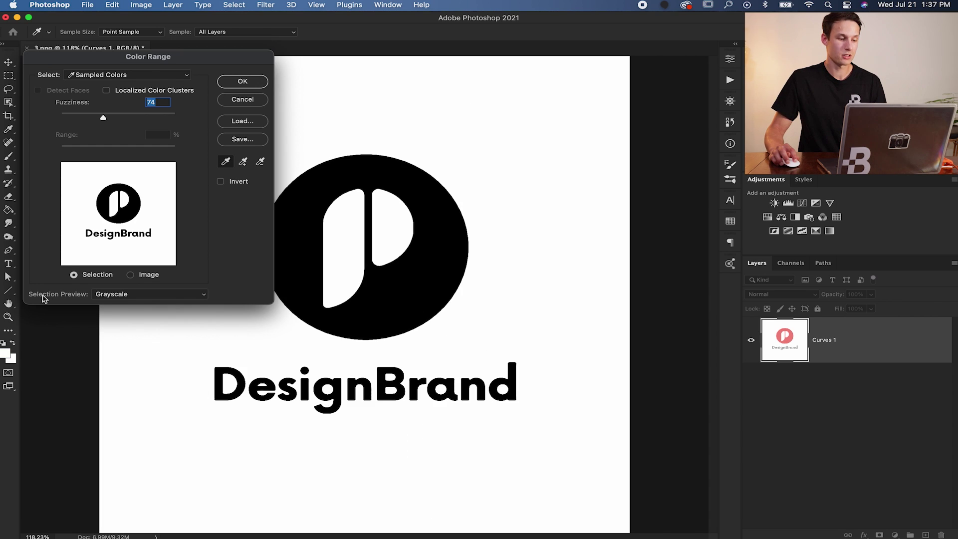
Switch the selection preview to None, then back to Grayscale.
{"action": "left_click", "coordinate": [110, 298]}
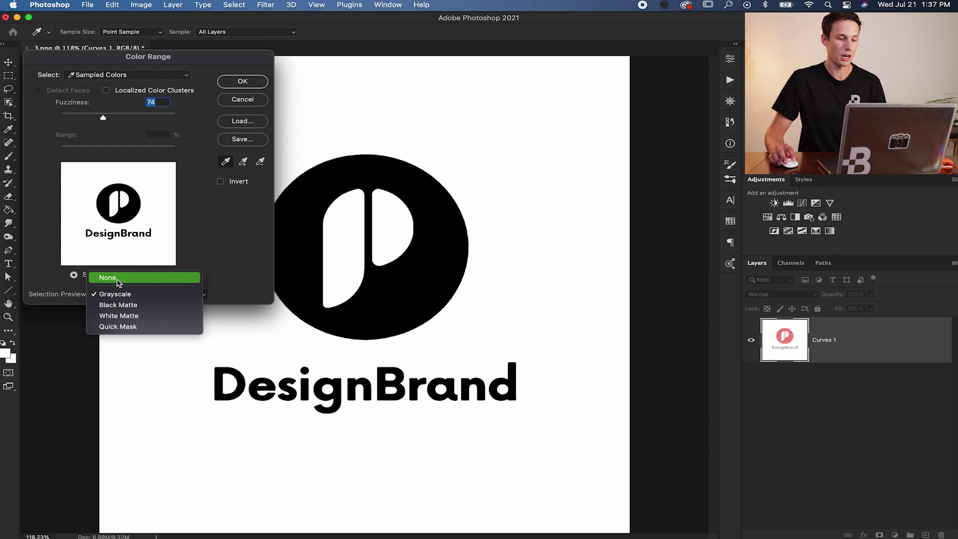
{"action": "left_click", "coordinate": [119, 283]}
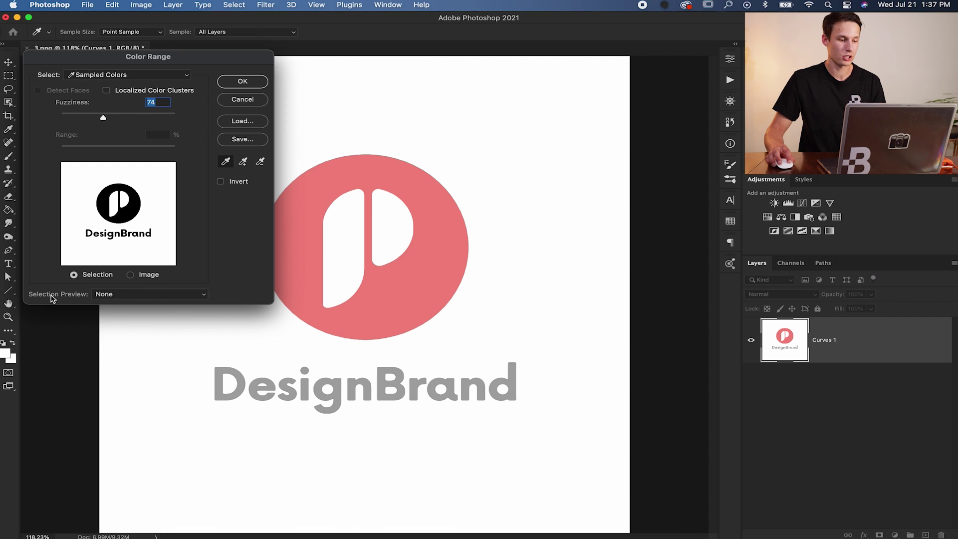
{"action": "left_click", "coordinate": [106, 296]}
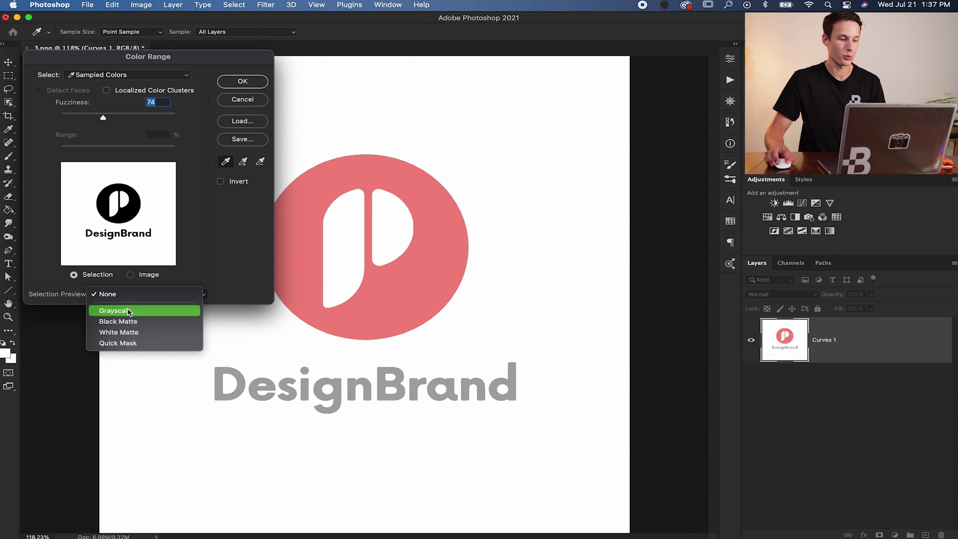
{"action": "left_click", "coordinate": [129, 312]}
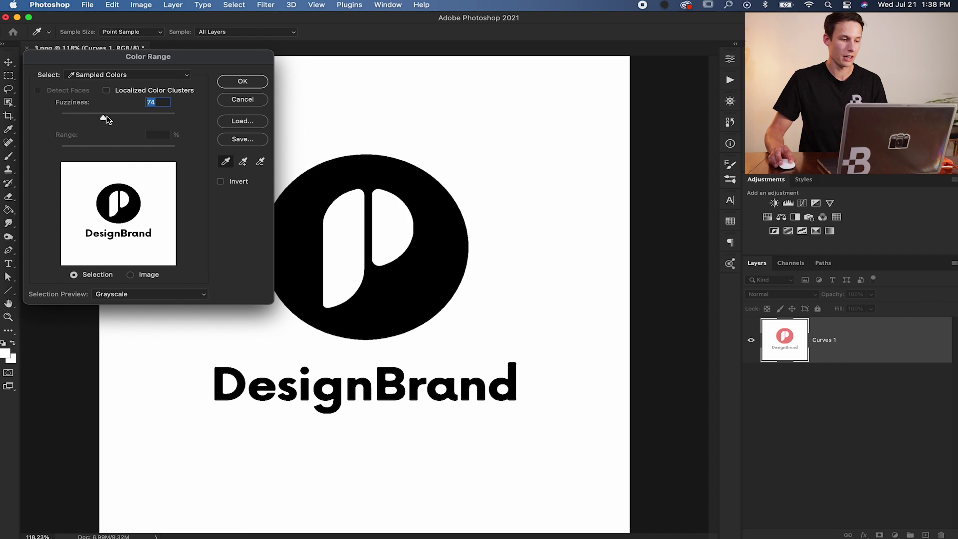
Tune Color Range Fuzziness to 79, tick Invert so the logo is selected, and accept.
{"action": "left_click_drag", "start_coordinate": [105, 120], "coordinate": [44, 121]}
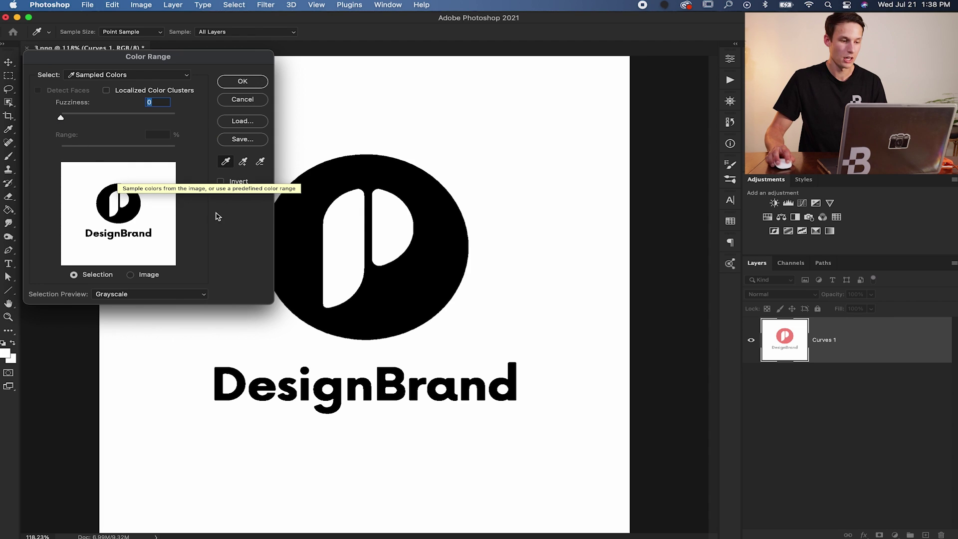
{"action": "left_click_drag", "start_coordinate": [63, 121], "coordinate": [94, 119]}
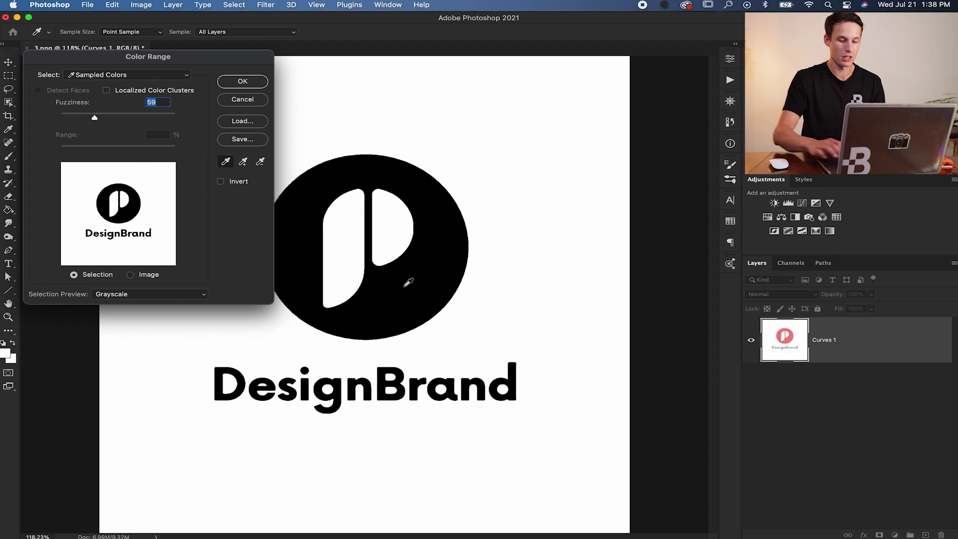
{"action": "scroll", "coordinate": [408, 282], "scroll_direction": "up", "scroll_amount": 5}
{"action": "key", "text": "Down"}
{"action": "key", "text": "Down"}
{"action": "key", "text": "Down"}
{"action": "key", "text": "Down"}
{"action": "key", "text": "Down"}
{"action": "key", "text": "Down"}
{"action": "key", "text": "Down"}
{"action": "key", "text": "Down"}
{"action": "key", "text": "Down"}
{"action": "key", "text": "Down"}
{"action": "key", "text": "Down"}
{"action": "key", "text": "Down"}
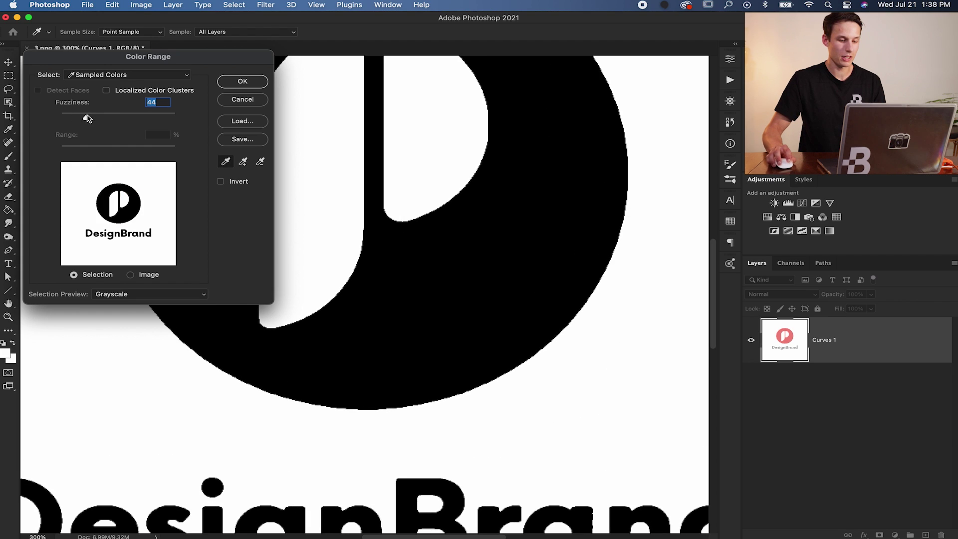
{"action": "scroll", "coordinate": [428, 374], "scroll_direction": "down", "scroll_amount": 3}
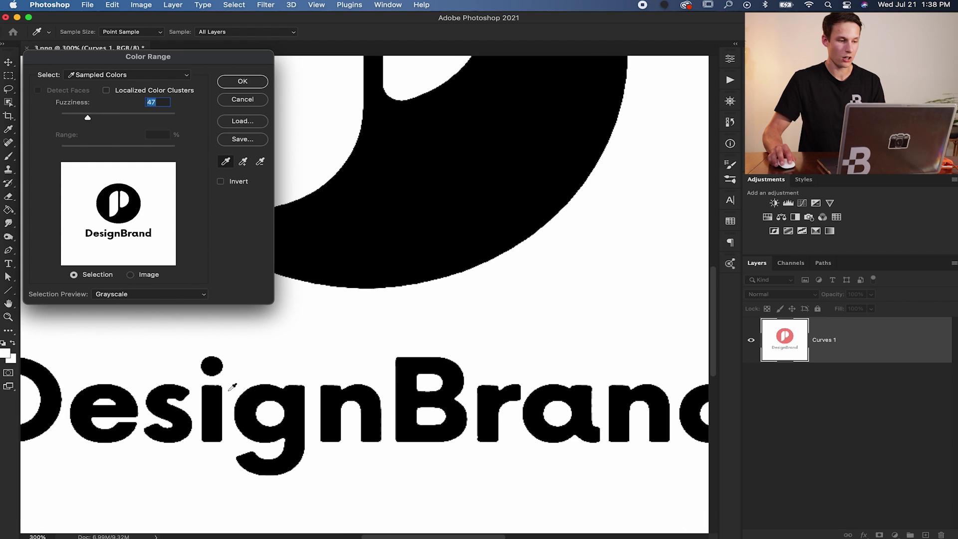
{"action": "left_click_drag", "start_coordinate": [86, 117], "coordinate": [107, 119]}
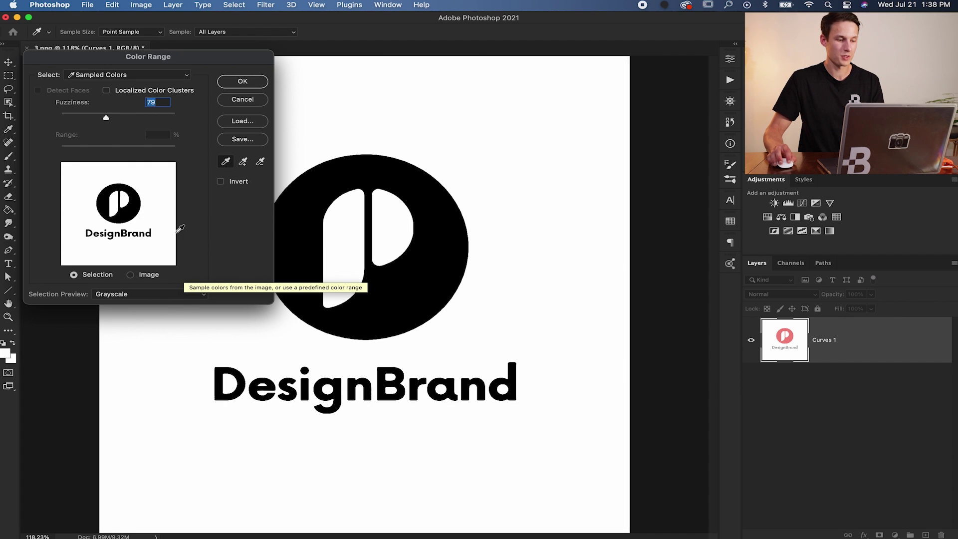
{"action": "left_click", "coordinate": [222, 182]}
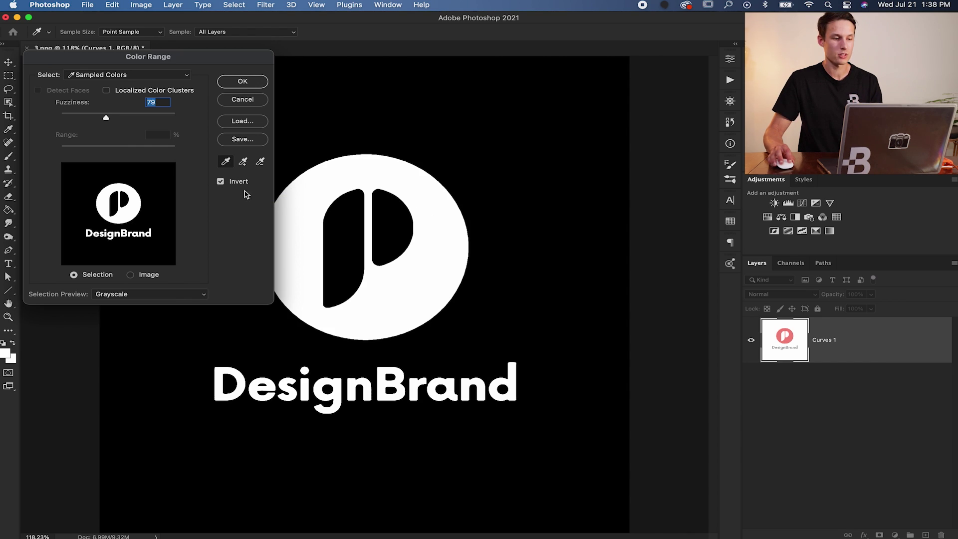
{"action": "left_click", "coordinate": [242, 82]}
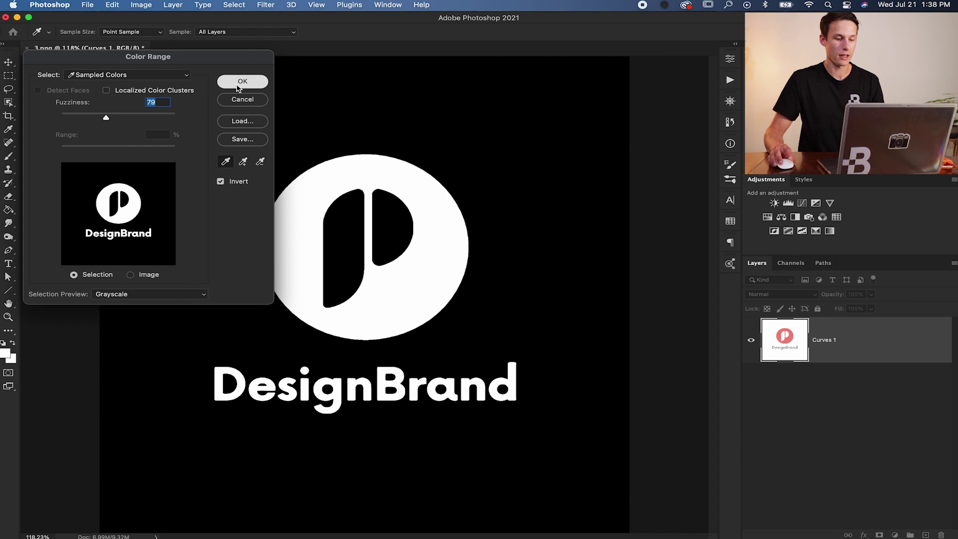
{"action": "key", "text": "g"}
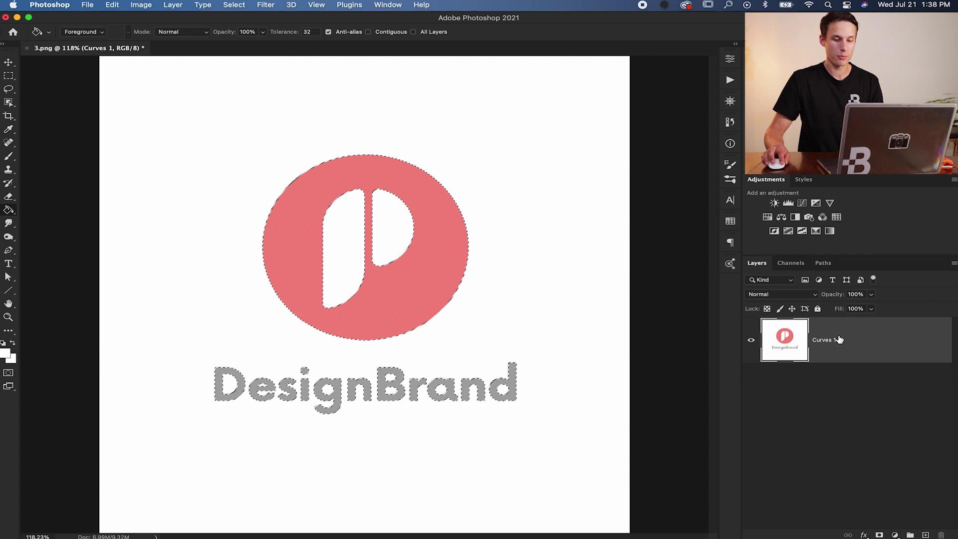
Add a layer mask to Curves 1 from the selection, hiding the white background.
{"action": "left_click", "coordinate": [879, 536]}
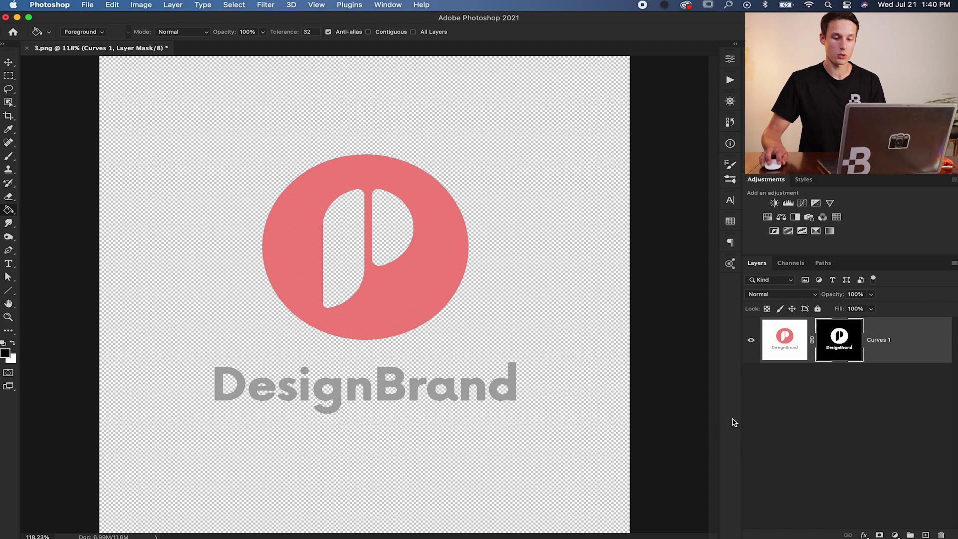
Load the mask as a selection and make a work path at 1.0-pixel tolerance.
{"action": "left_click", "coordinate": [844, 352], "text": "super"}
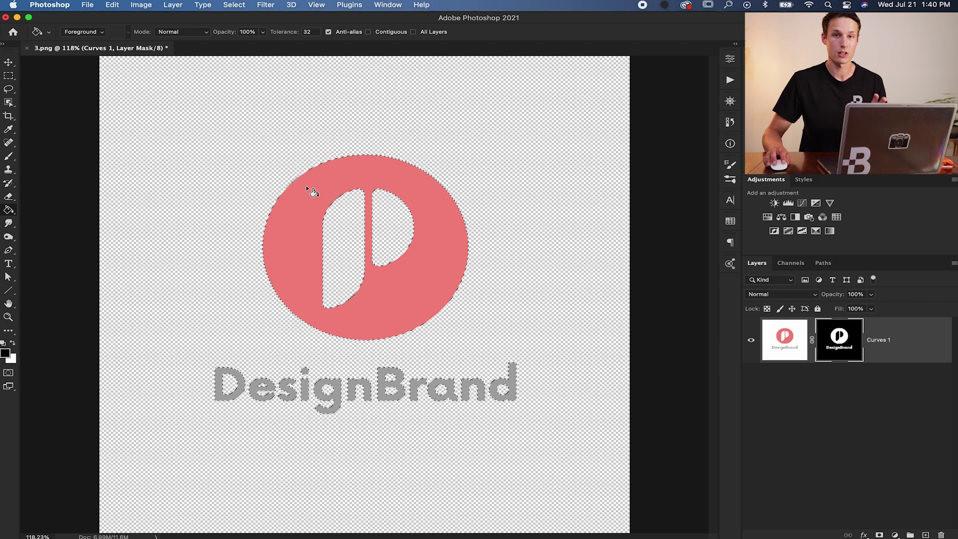
{"action": "left_click", "coordinate": [8, 103]}
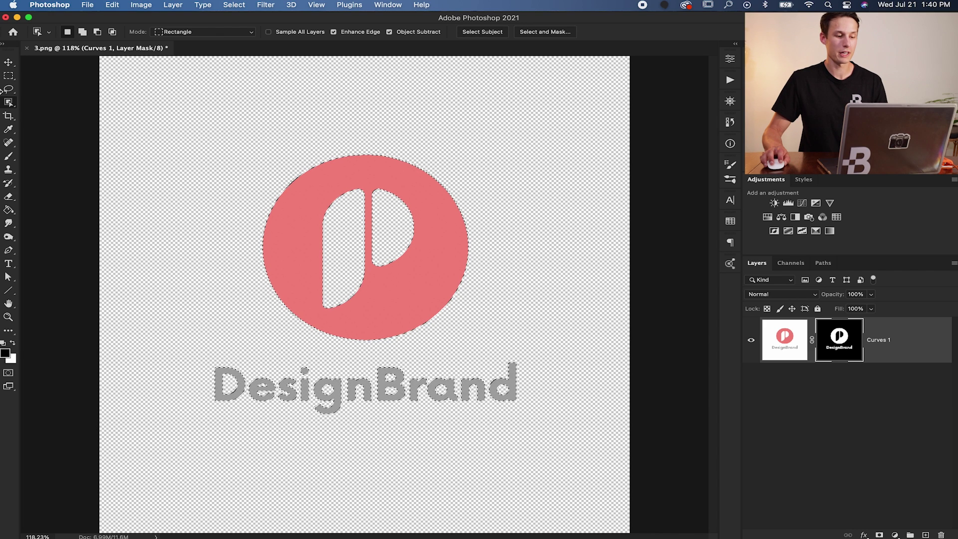
{"action": "right_click", "coordinate": [308, 201]}
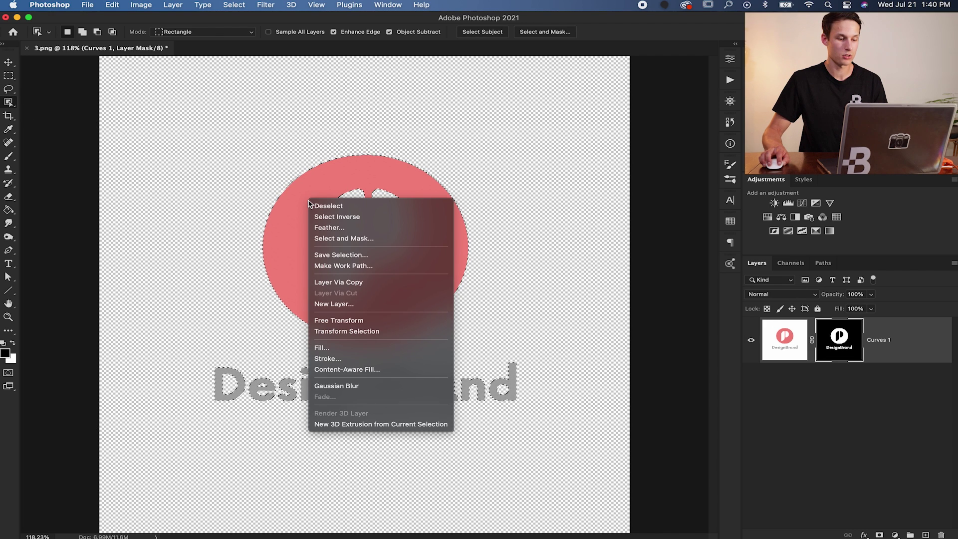
{"action": "left_click", "coordinate": [378, 270]}
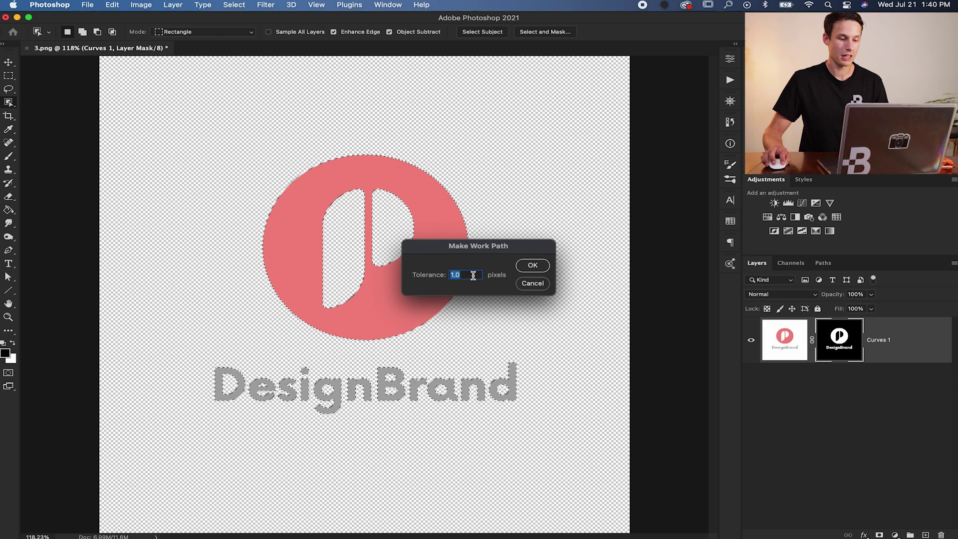
{"action": "left_click", "coordinate": [531, 265]}
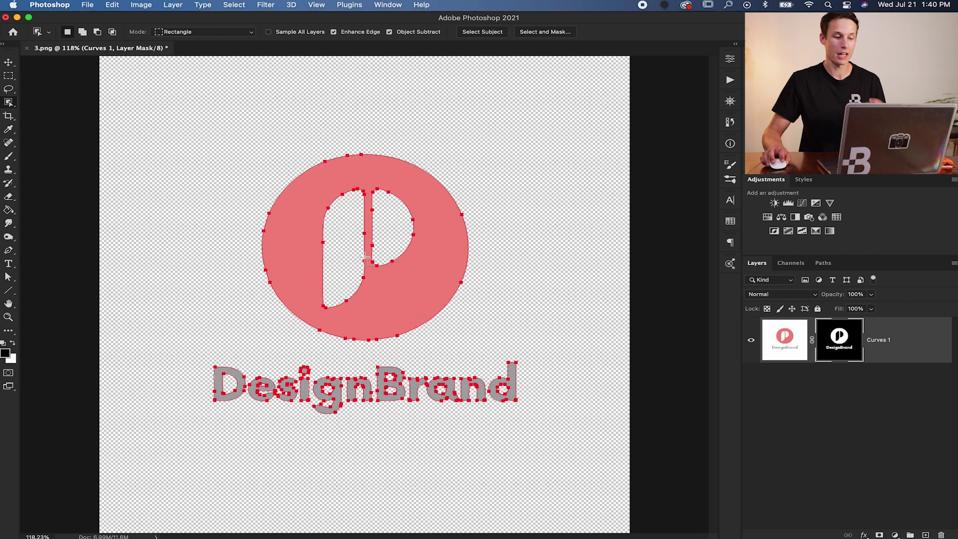
Using the Direct Selection Tool, create a vector mask from the logo path and select it.
{"action": "left_click", "coordinate": [9, 279]}
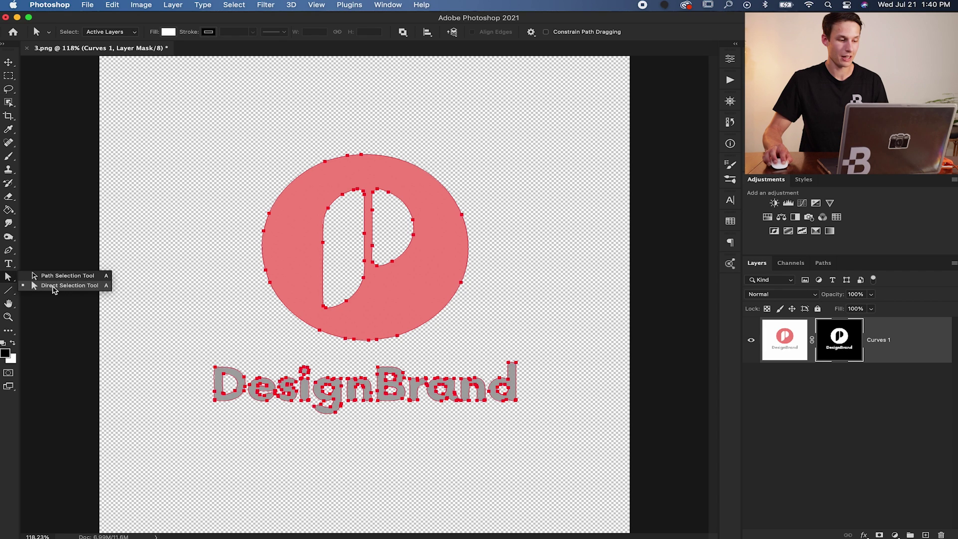
{"action": "left_click", "coordinate": [88, 287]}
{"action": "right_click", "coordinate": [298, 231]}
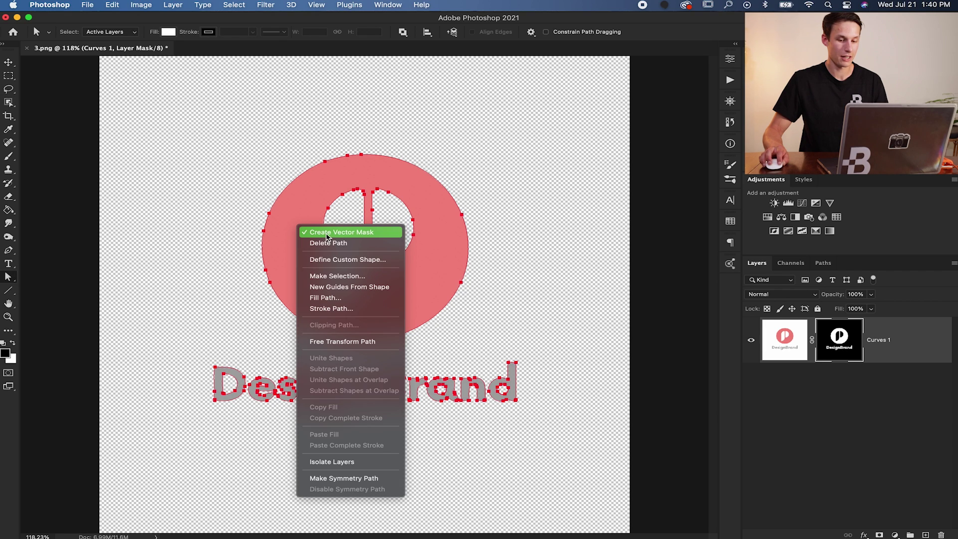
{"action": "left_click", "coordinate": [347, 235]}
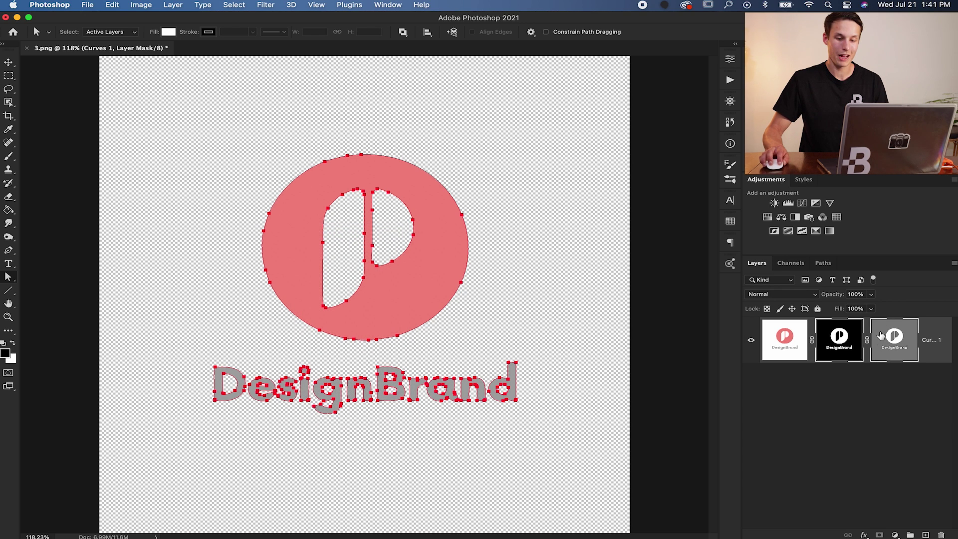
{"action": "left_click", "coordinate": [877, 347]}
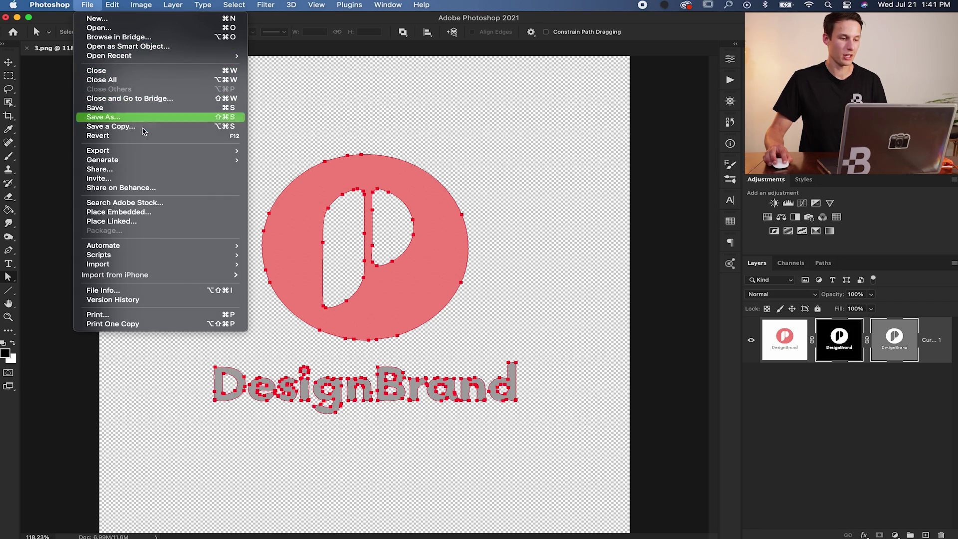
Save a copy of the logo in Photoshop EPS format named VectorDesign.
{"action": "left_click", "coordinate": [115, 126]}
{"action": "left_click", "coordinate": [441, 242]}
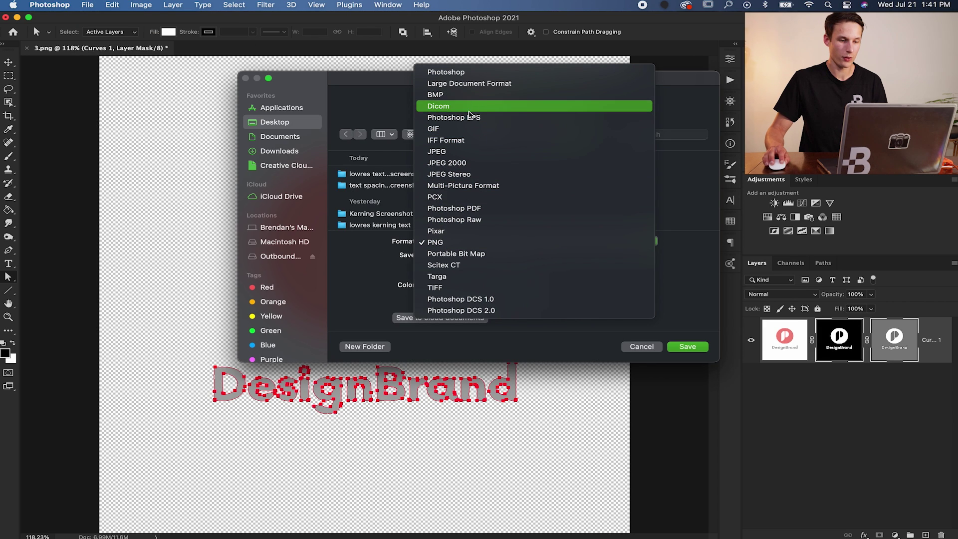
{"action": "left_click", "coordinate": [498, 118]}
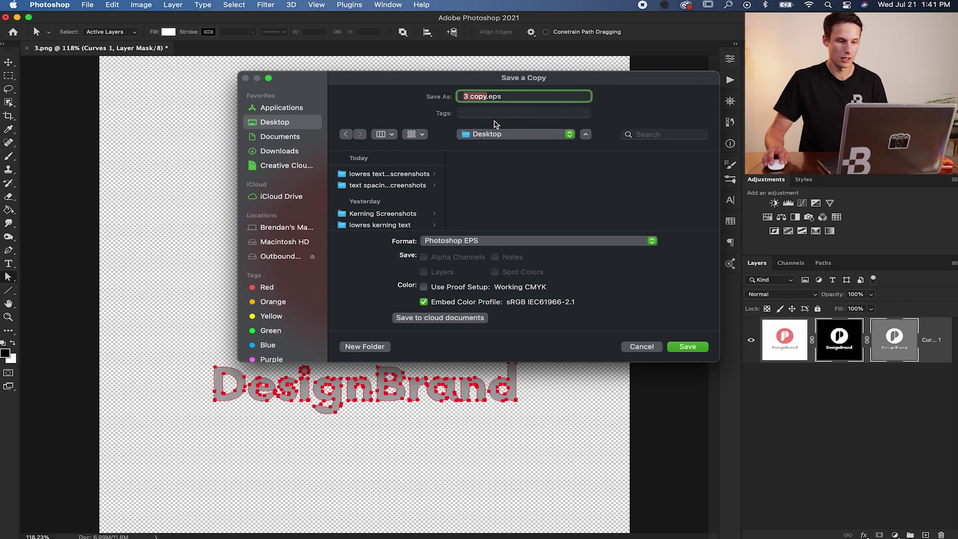
{"action": "type", "text": "V"}
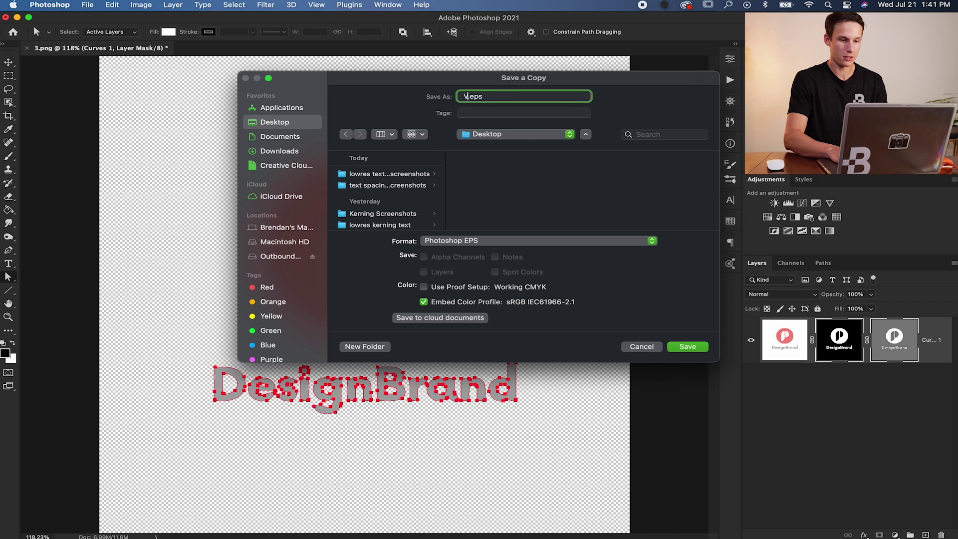
{"action": "type", "text": "ectorDesign"}
{"action": "left_click", "coordinate": [695, 348]}
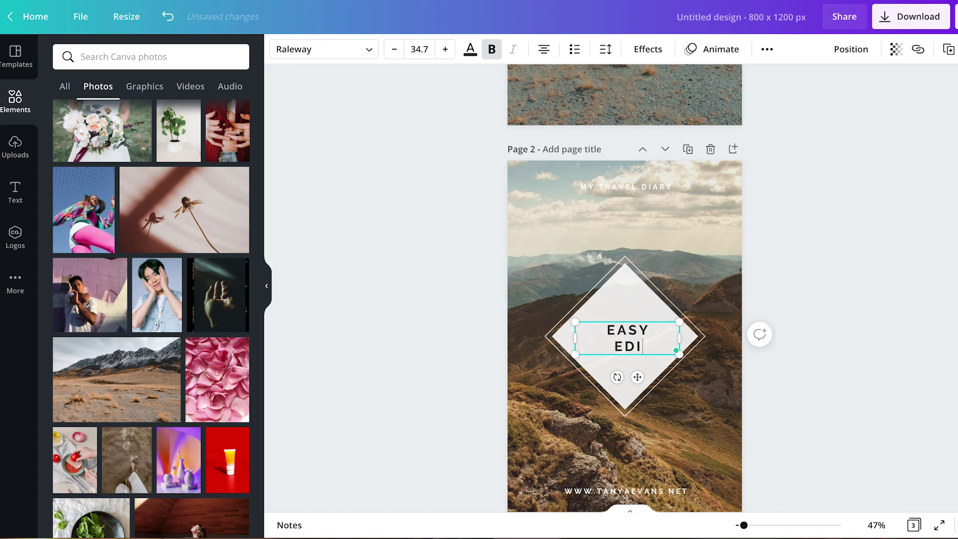
Replace page 2's web address with BWILLCREATIVE.COM and drop the straw-hat photo in as background.
{"action": "left_click", "coordinate": [807, 297]}
{"action": "scroll", "coordinate": [664, 408], "scroll_direction": "down", "scroll_amount": 2}
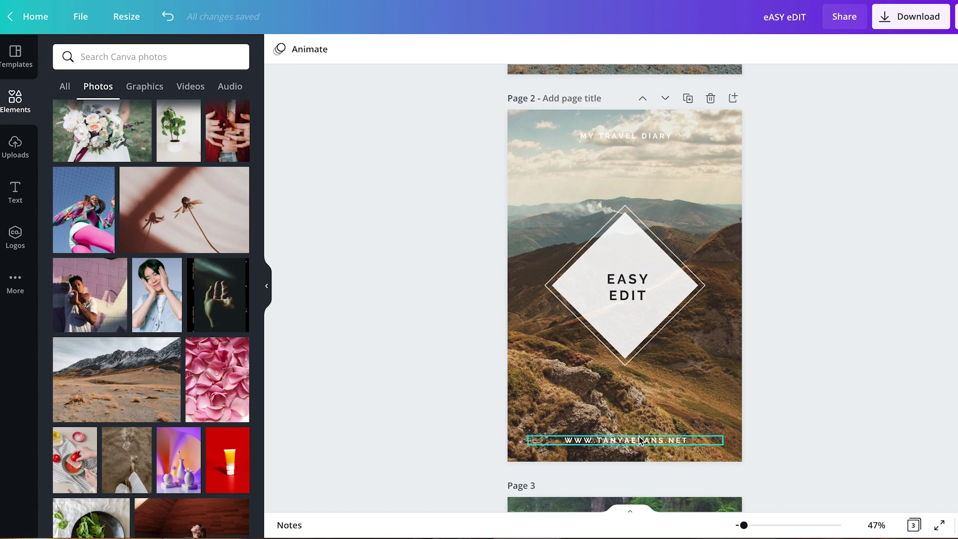
{"action": "left_click", "coordinate": [640, 439]}
{"action": "type", "text": "BWILLCRE"}
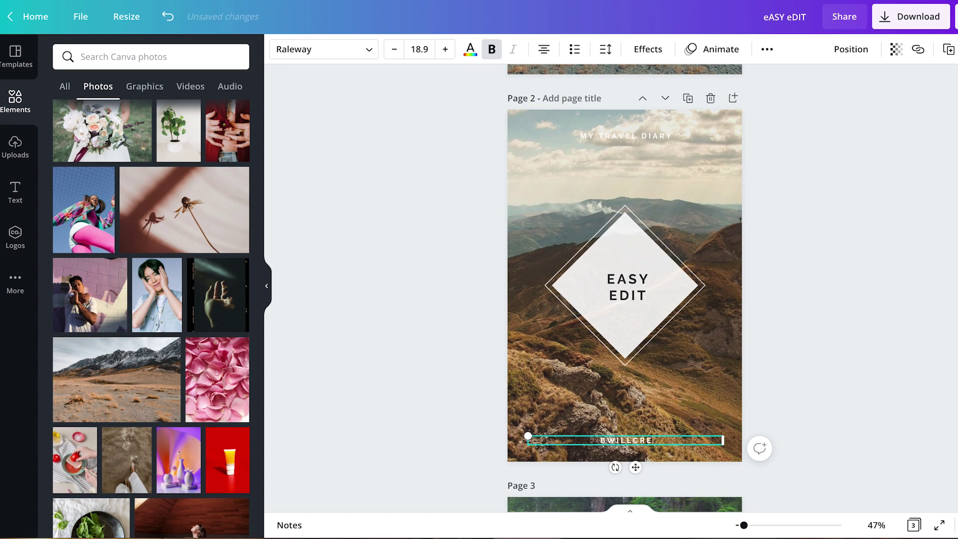
{"action": "type", "text": "ATIVE.COM"}
{"action": "key", "text": "Escape"}
{"action": "scroll", "coordinate": [139, 284], "scroll_direction": "down", "scroll_amount": 6}
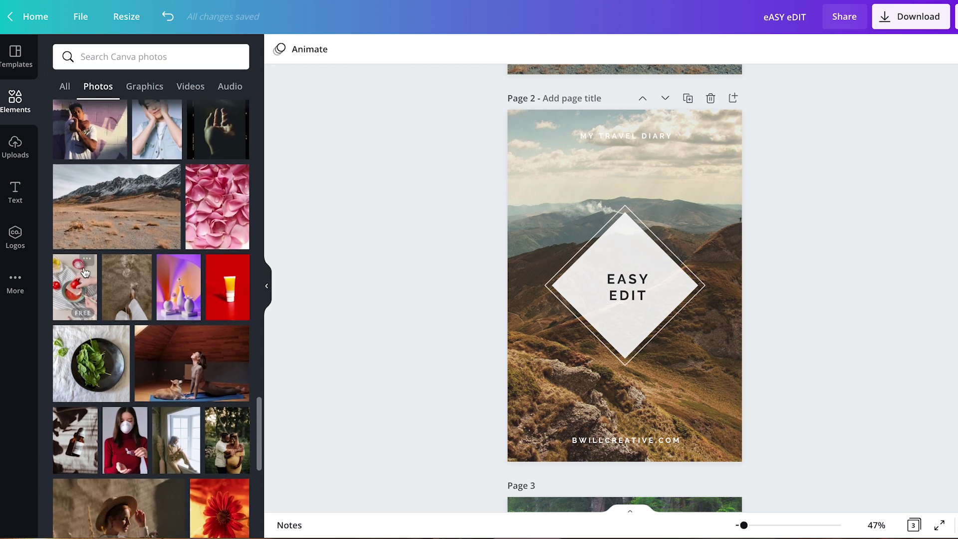
{"action": "left_click_drag", "start_coordinate": [165, 360], "coordinate": [524, 217]}
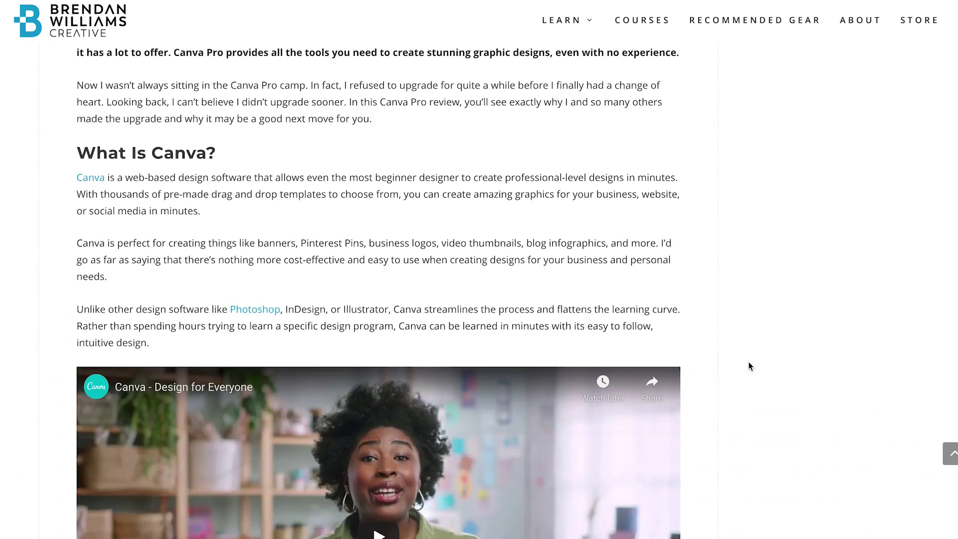
Scroll the Canva Pro review down to the 'Easier To Maintain A Consistent Style' section.
{"action": "scroll", "coordinate": [749, 363], "scroll_direction": "down", "scroll_amount": 7}
{"action": "scroll", "coordinate": [749, 366], "scroll_direction": "down", "scroll_amount": 20}
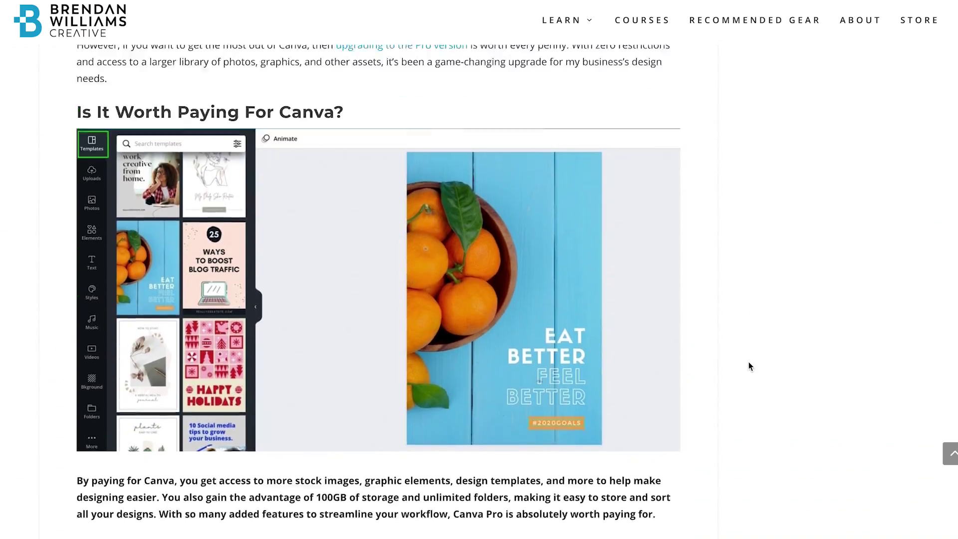
{"action": "scroll", "coordinate": [749, 366], "scroll_direction": "down", "scroll_amount": 10}
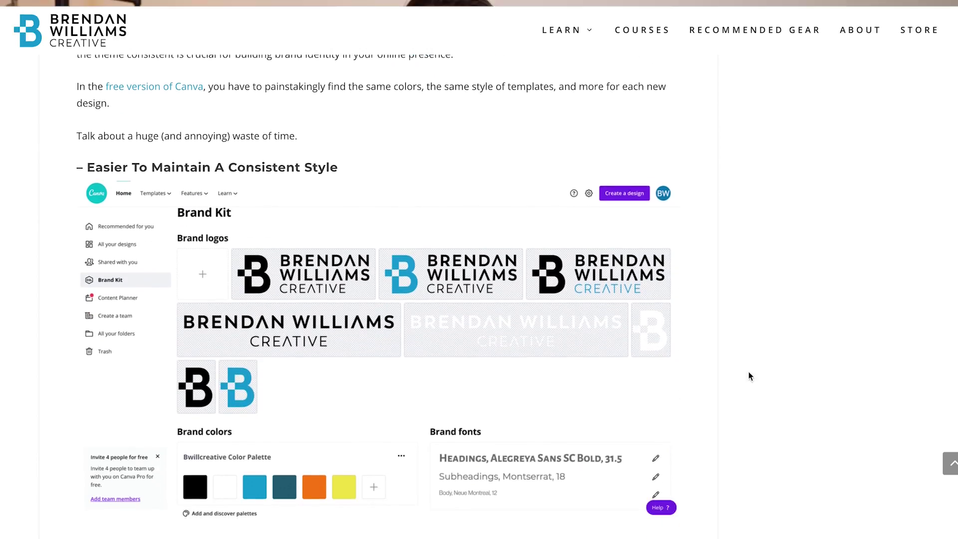